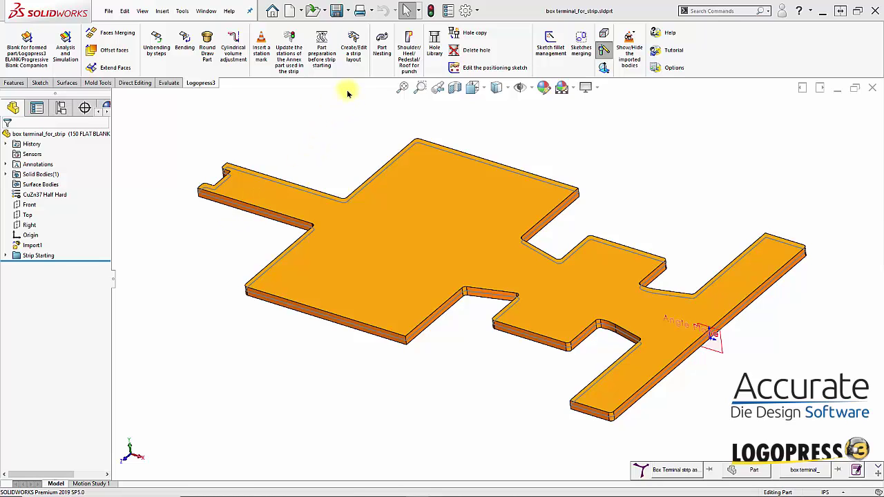
# Create a new strip layout assembly named 'Strip assembly' with the file prefix '1234-'
pyautogui.click(353, 60)
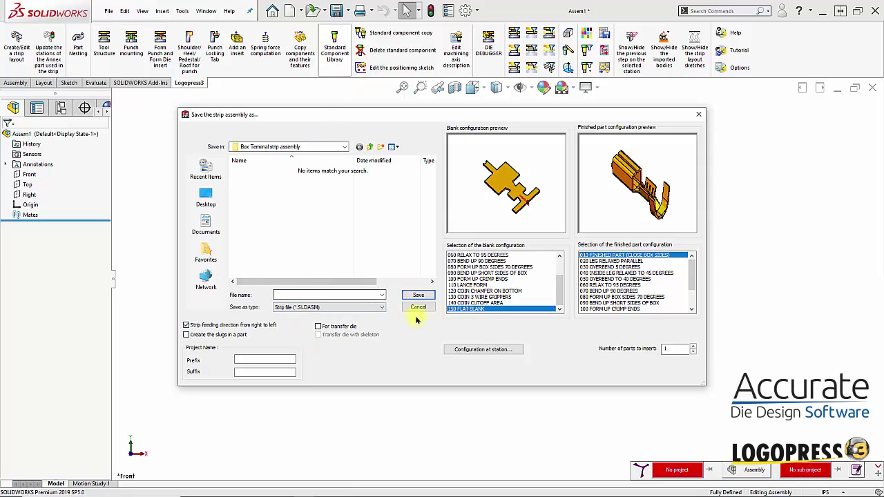
pyautogui.click(286, 294)
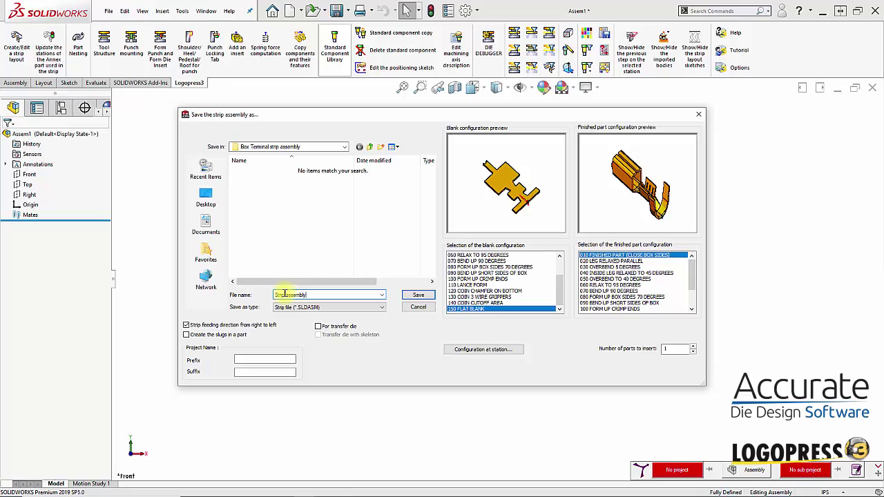
pyautogui.click(245, 359)
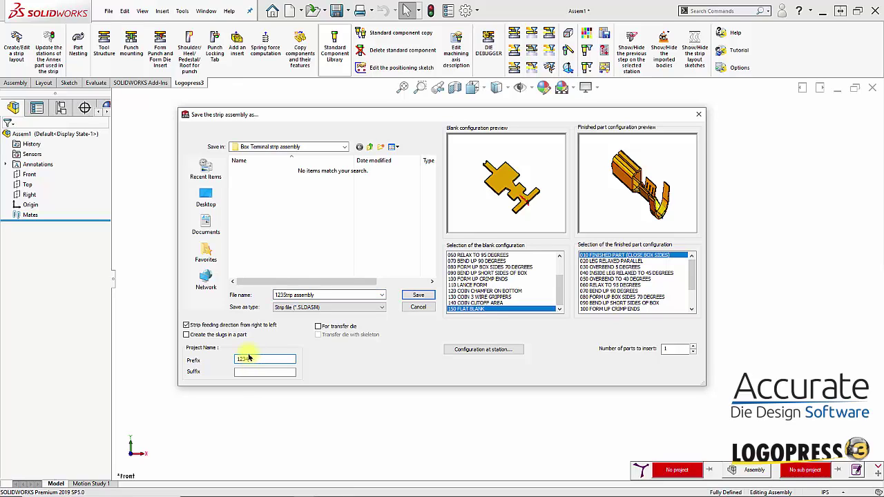
pyautogui.write('1234-')
# In the station configuration list, insert an idle station after station 2
pyautogui.click(473, 350)
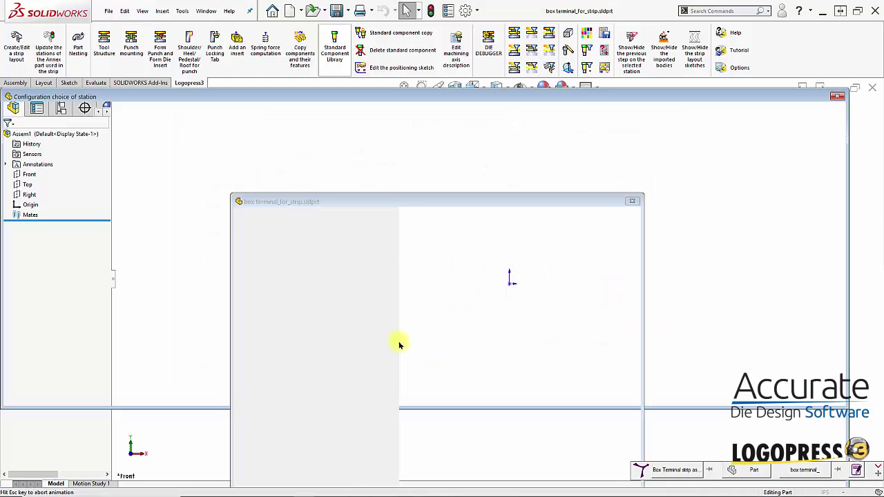
pyautogui.moveTo(400, 201); pyautogui.dragTo(417, 122)
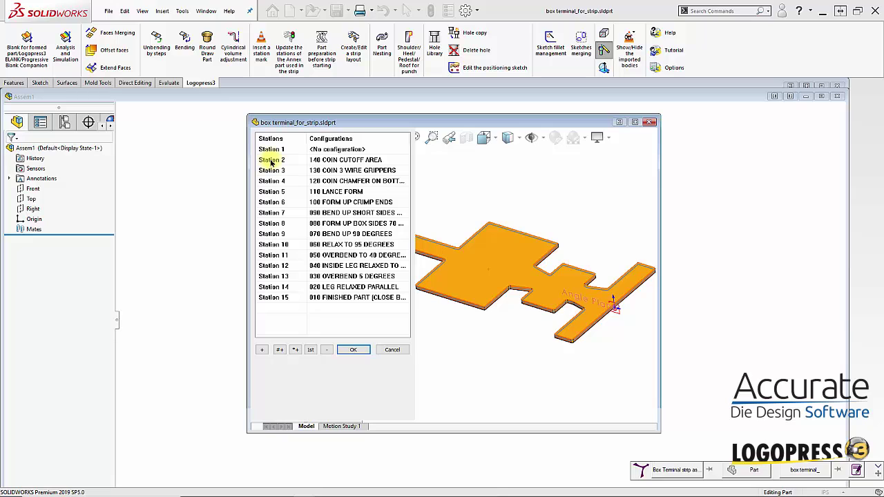
pyautogui.click(272, 160)
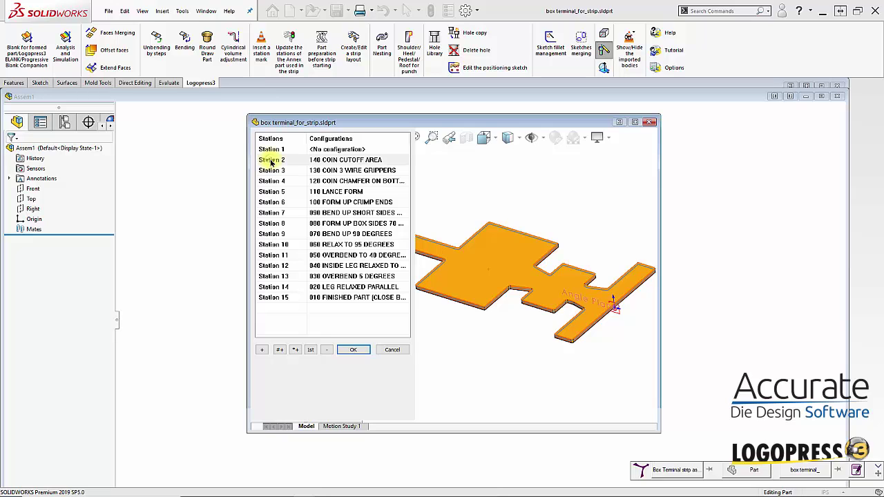
pyautogui.click(262, 350)
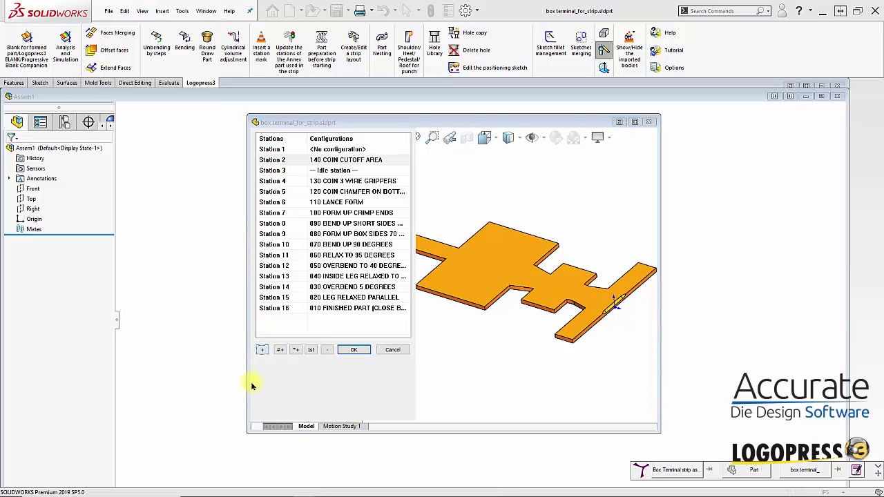
# Keep 130 COIN 3 WIRE GRIPPERS on station 4, add six idle stations after it, and confirm
pyautogui.click(277, 181)
pyautogui.click(324, 183)
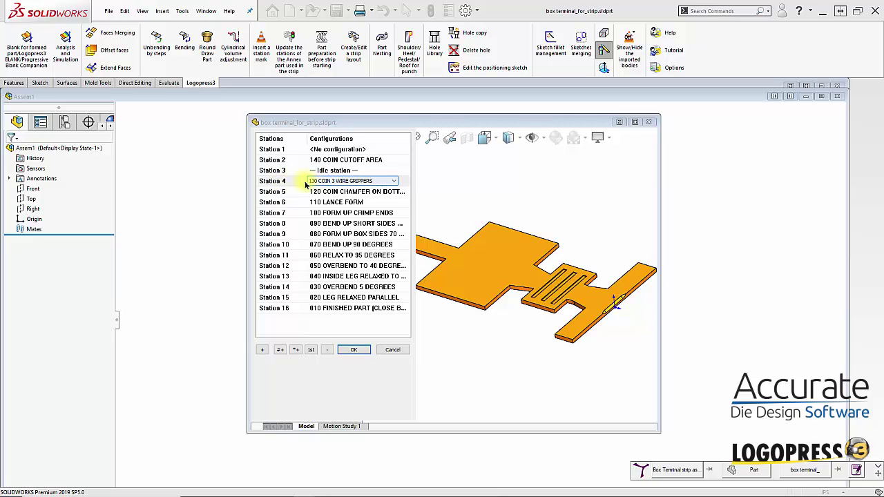
pyautogui.click(269, 181)
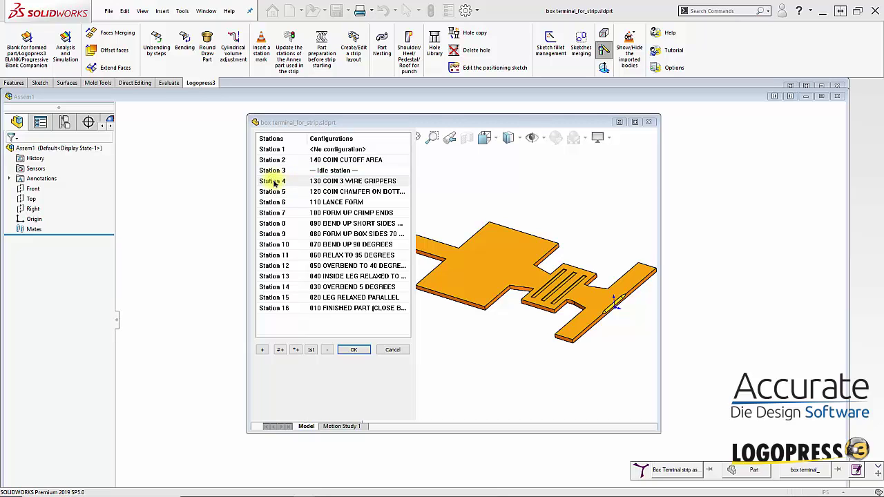
pyautogui.click(279, 350)
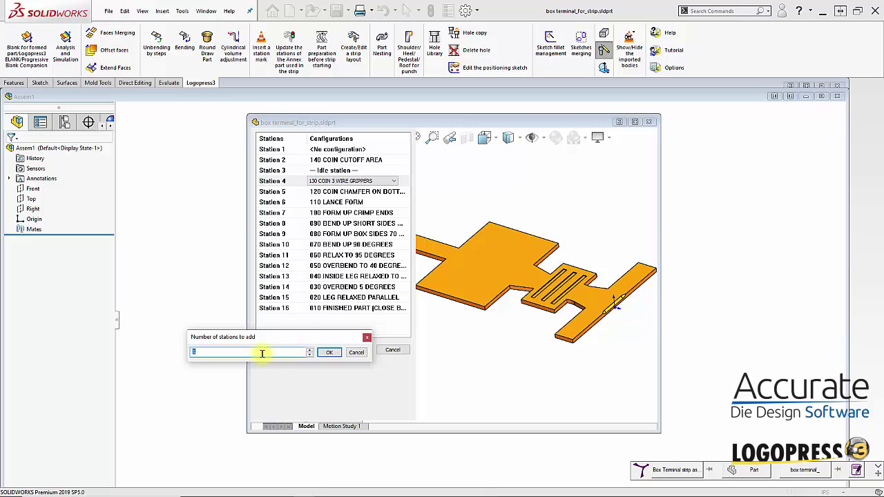
pyautogui.click(328, 352)
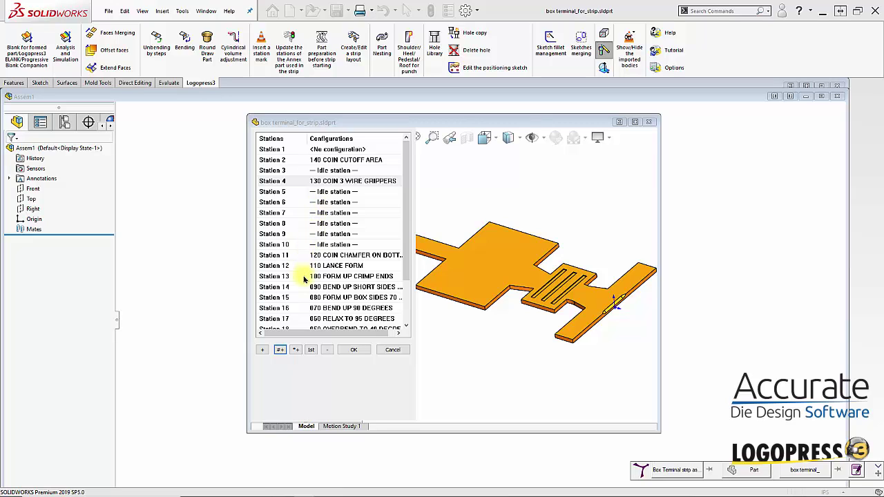
pyautogui.click(354, 350)
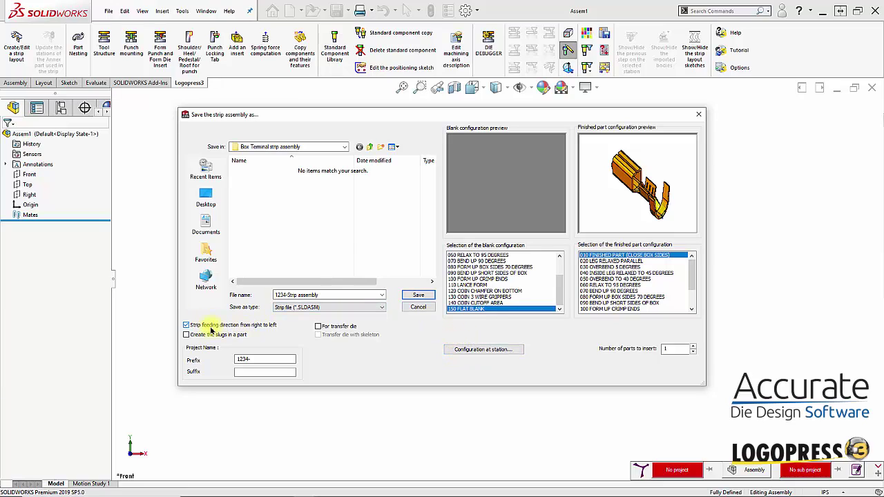
# Save the strip assembly as 1234-Strip assembly and let the strip layout build
pyautogui.click(417, 295)
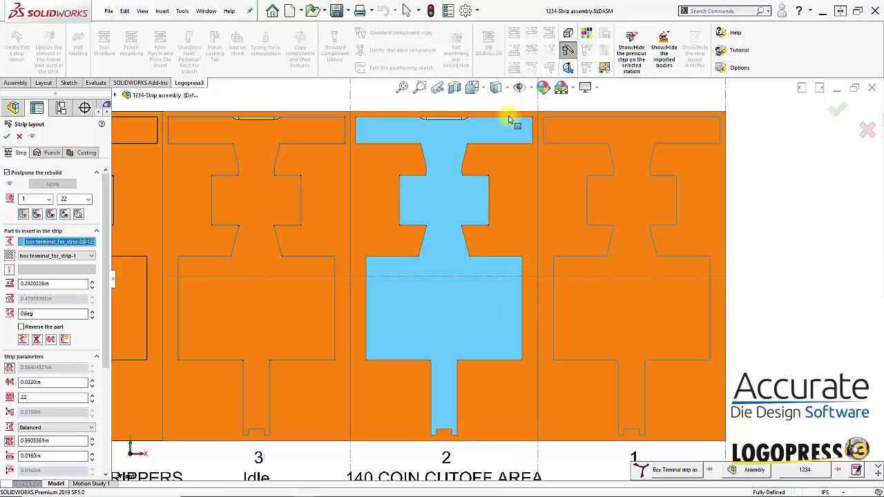
# Set the space between parts to 0.075in
pyautogui.scroll(3, 635, 378)
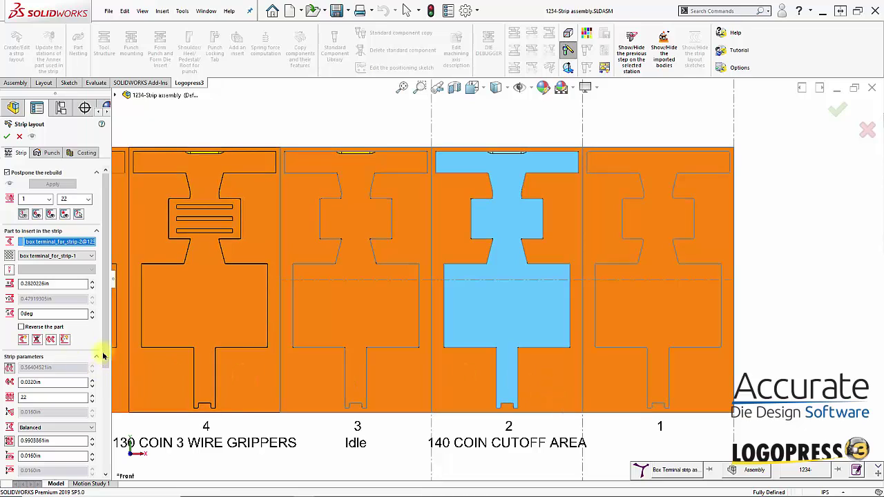
pyautogui.scroll(-3, 104, 335)
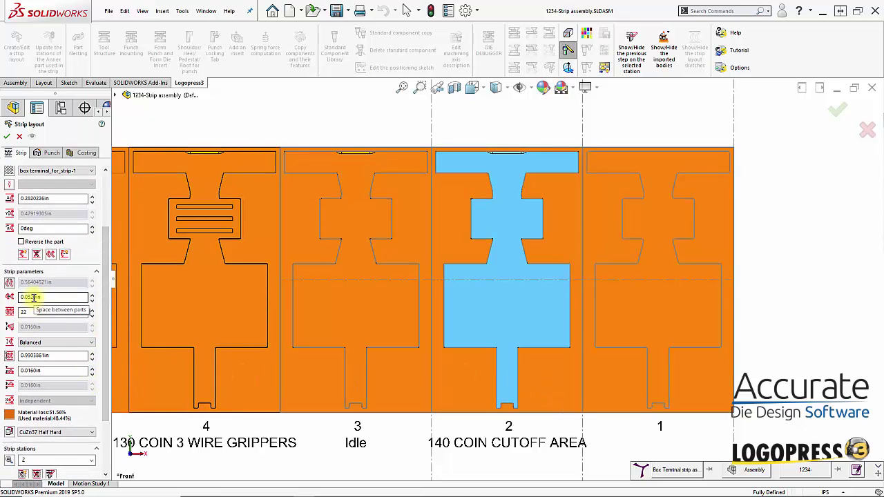
pyautogui.doubleClick(23, 297)
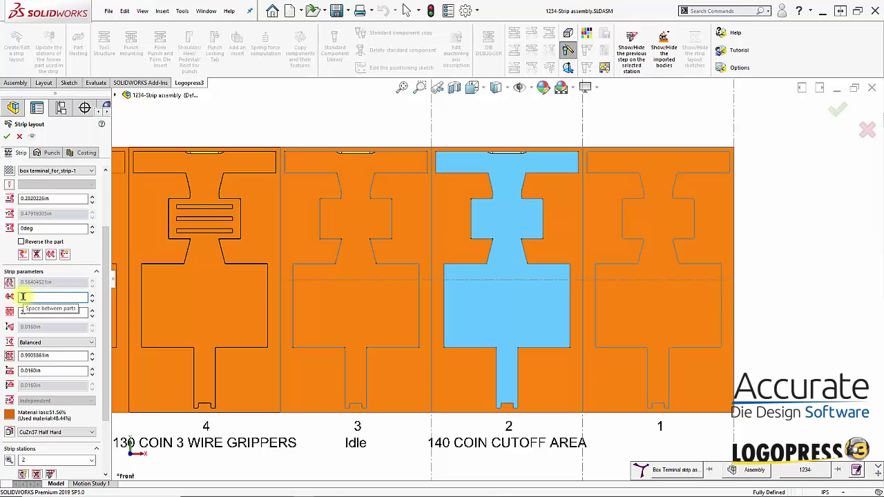
pyautogui.write('.075')
pyautogui.press('Return')
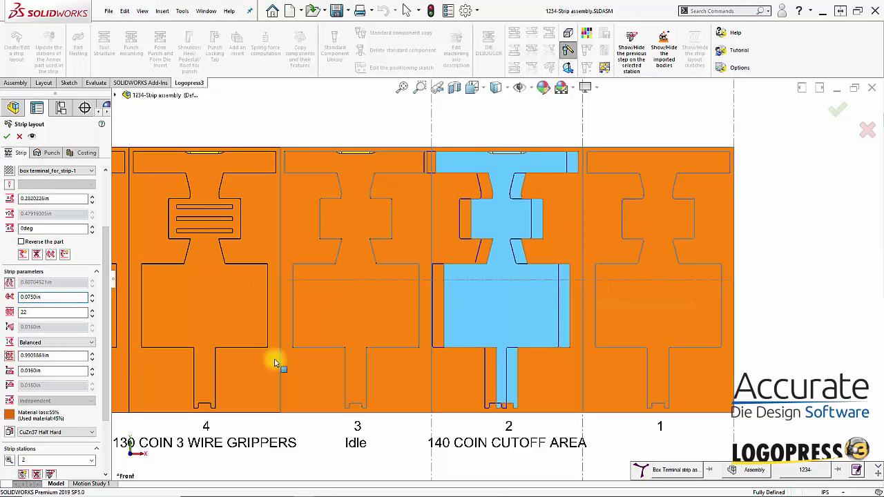
# Enter a new Step/Pitch value for the strip
pyautogui.click(23, 283)
pyautogui.moveTo(31, 281); pyautogui.dragTo(25, 283)
pyautogui.write('77')
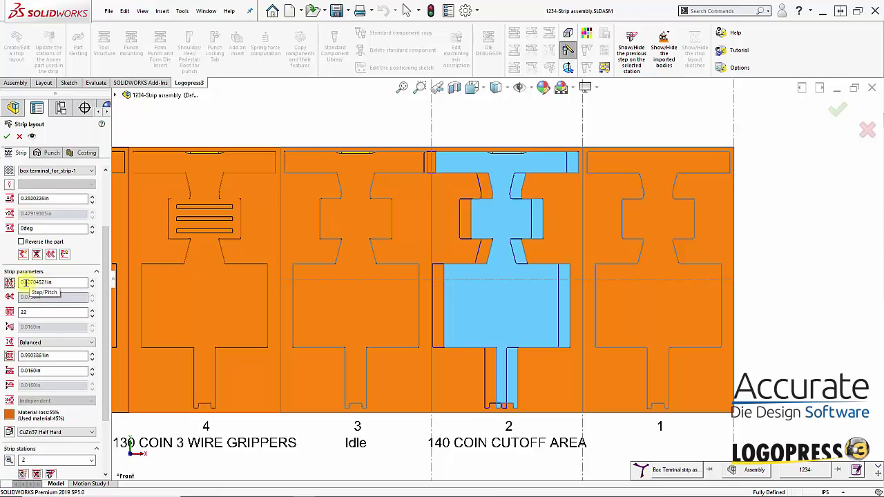
pyautogui.write('80')
pyautogui.moveTo(58, 282); pyautogui.dragTo(8, 287)
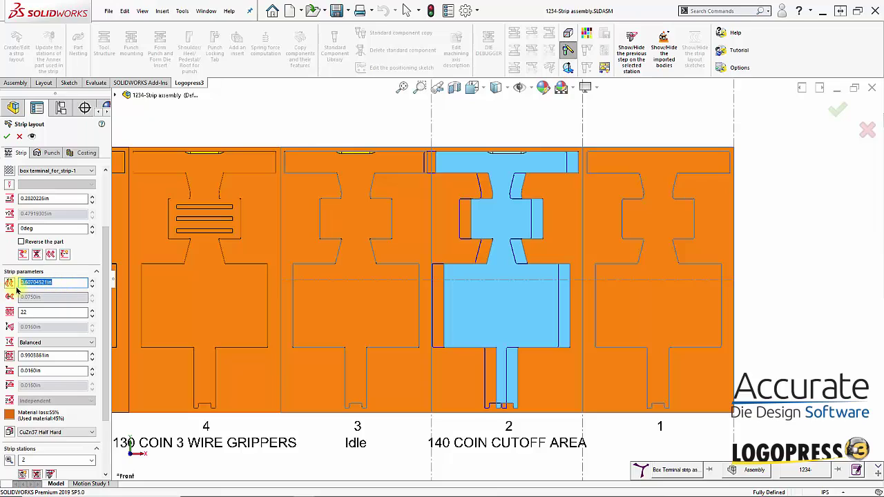
pyautogui.press('Return')
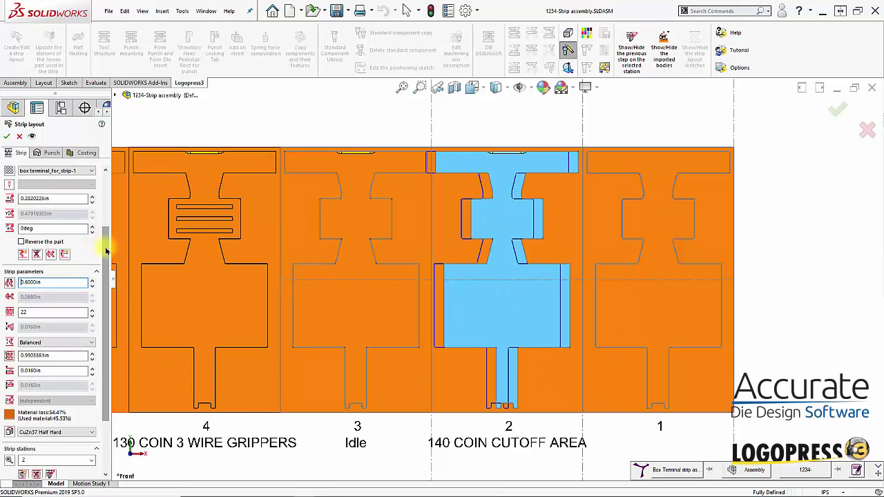
# Set the part angle to 180deg and apply the updated strip layout
pyautogui.moveTo(106, 249); pyautogui.dragTo(112, 166)
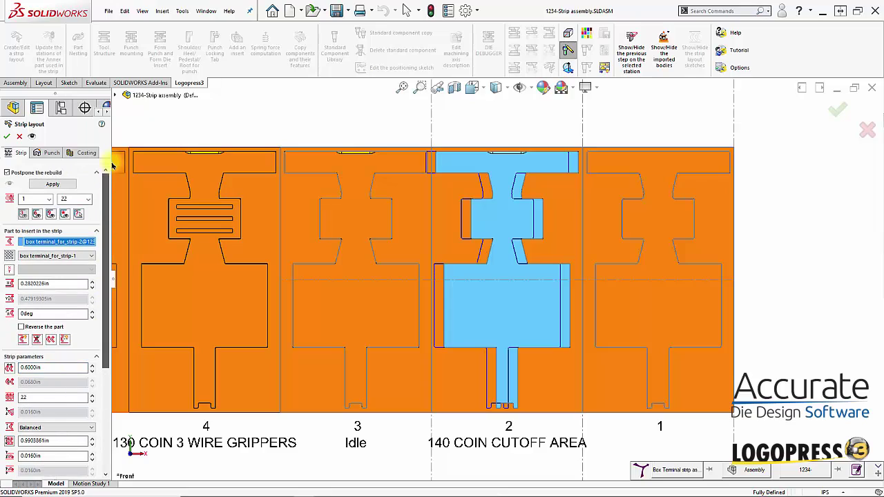
pyautogui.doubleClick(42, 315)
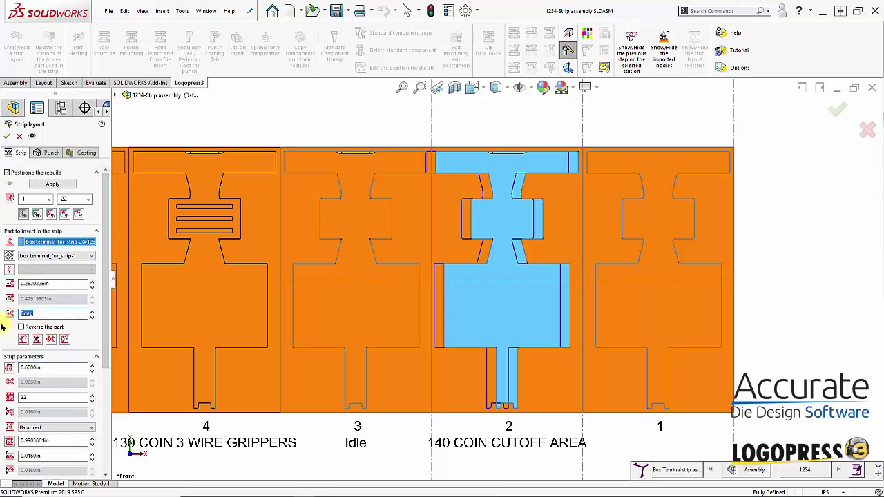
pyautogui.press('Return')
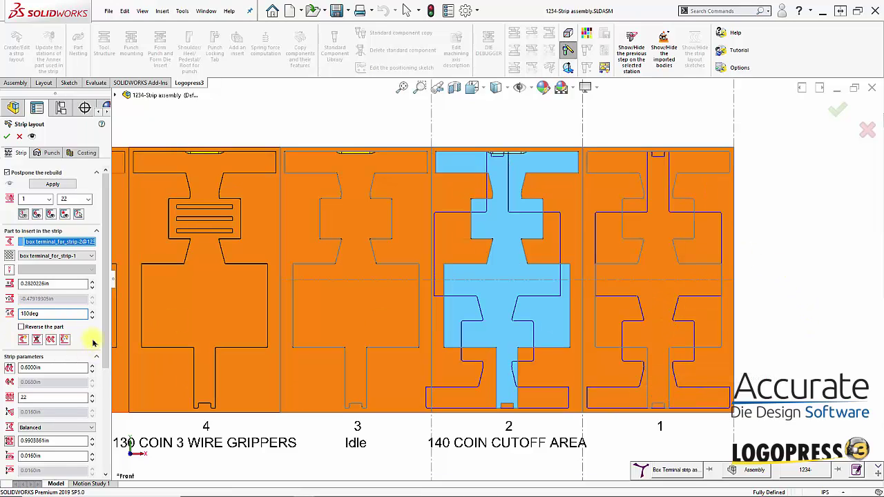
pyautogui.moveTo(103, 337); pyautogui.dragTo(107, 298)
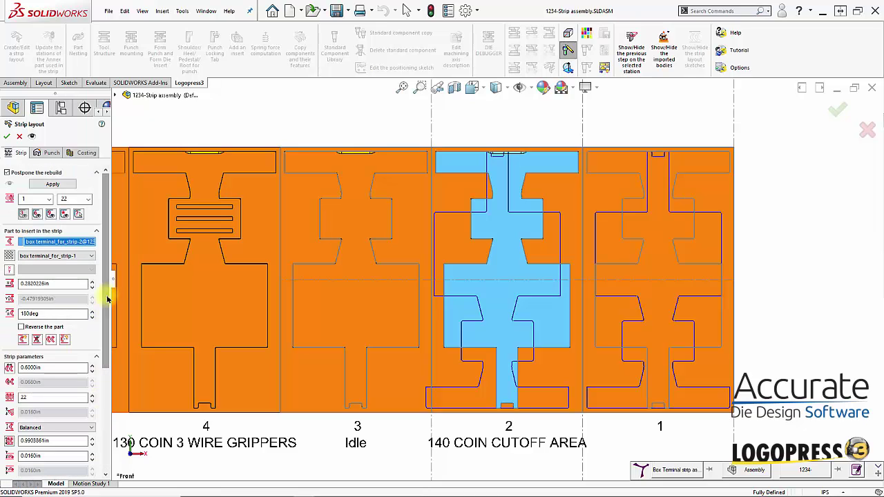
pyautogui.click(48, 185)
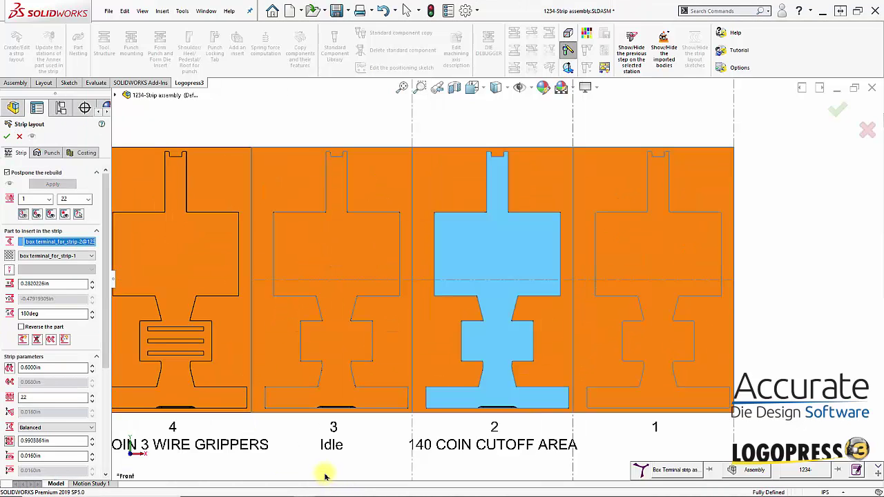
# Replace the 0.9903861in strip parameter value with 0.375in
pyautogui.moveTo(104, 335); pyautogui.dragTo(108, 430)
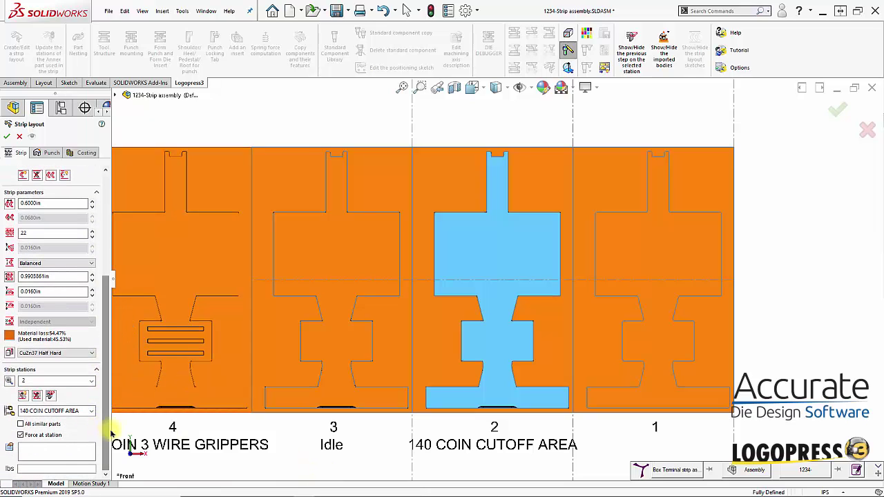
pyautogui.doubleClick(42, 276)
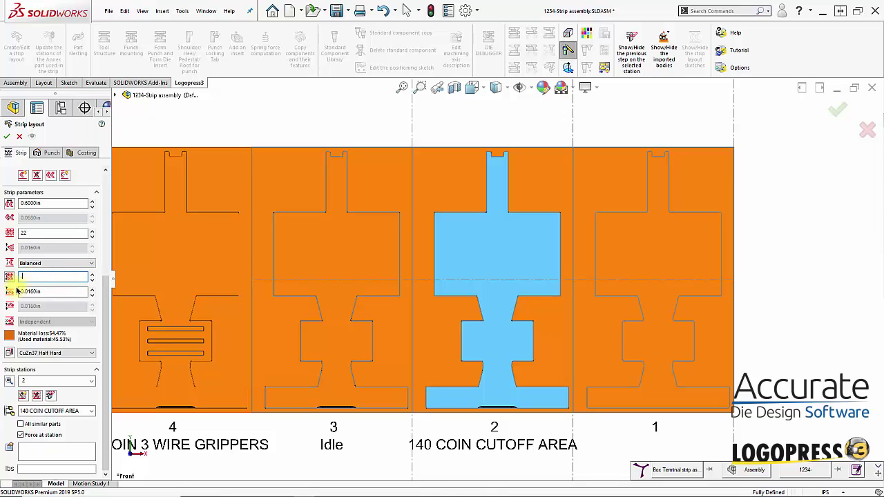
pyautogui.write('.375')
pyautogui.press('Return')
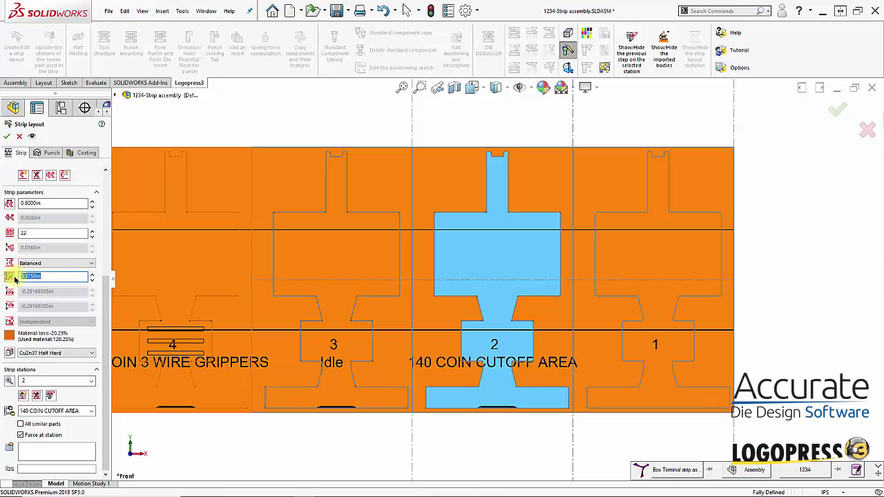
pyautogui.doubleClick(23, 293)
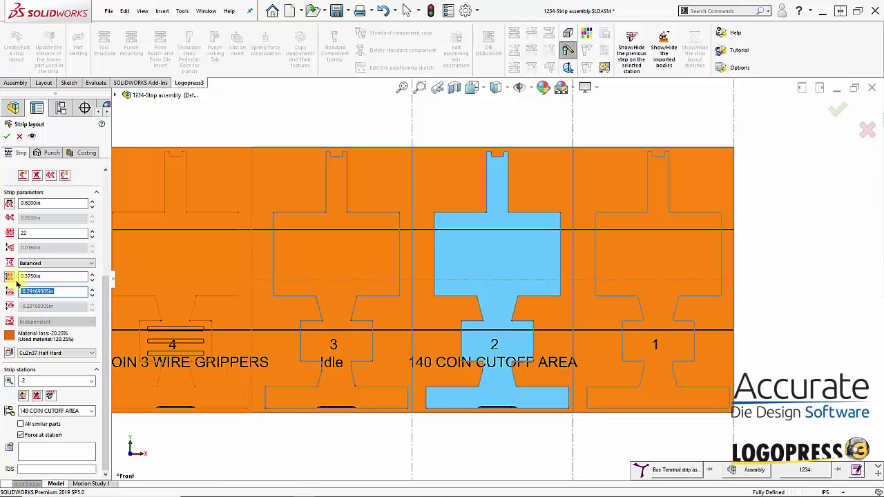
# Change the strip positioning mode from Balanced to Independent
pyautogui.click(24, 264)
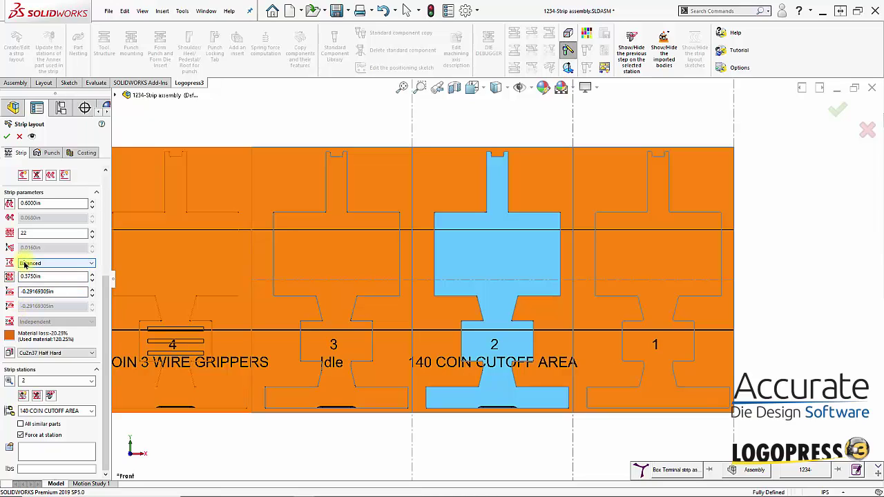
pyautogui.click(24, 263)
pyautogui.click(27, 272)
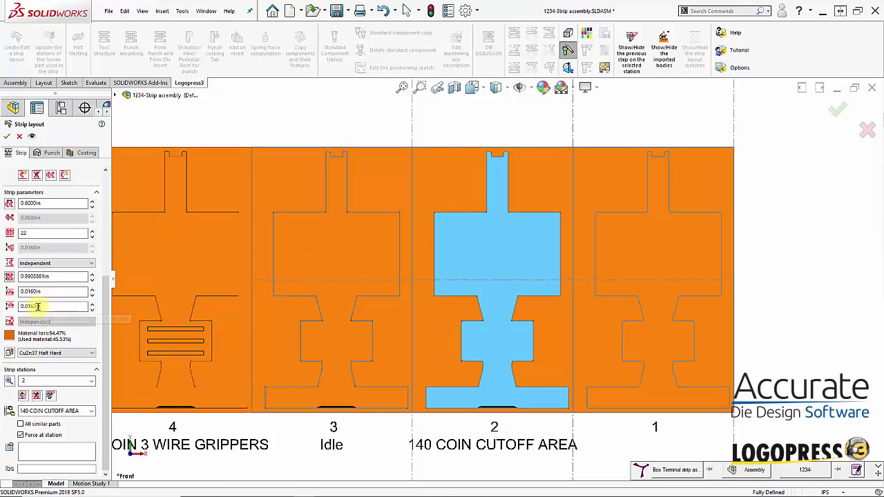
# Set the strip offsets to 0.375in bottom and 0.06in top
pyautogui.moveTo(48, 306); pyautogui.dragTo(11, 311)
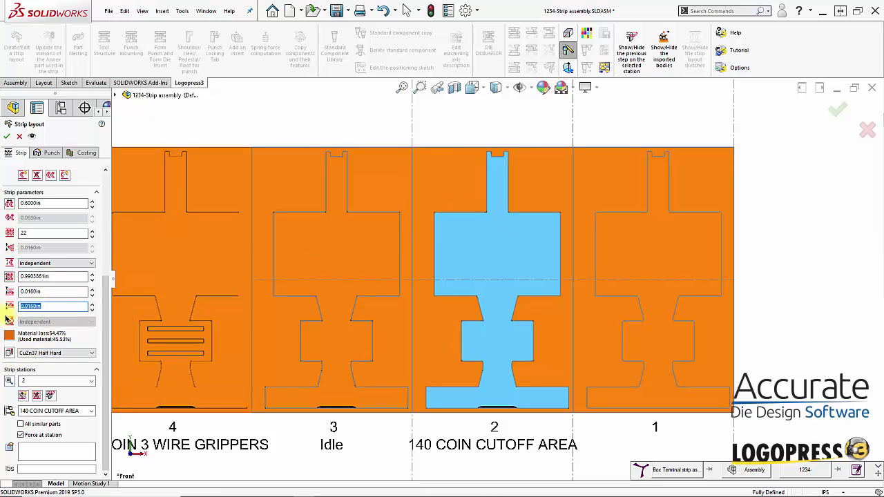
pyautogui.press('Return')
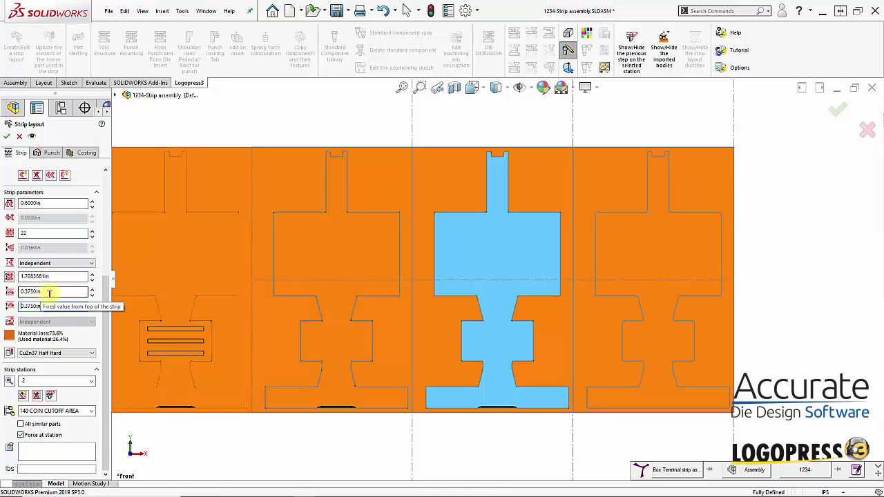
pyautogui.moveTo(49, 294); pyautogui.dragTo(13, 296)
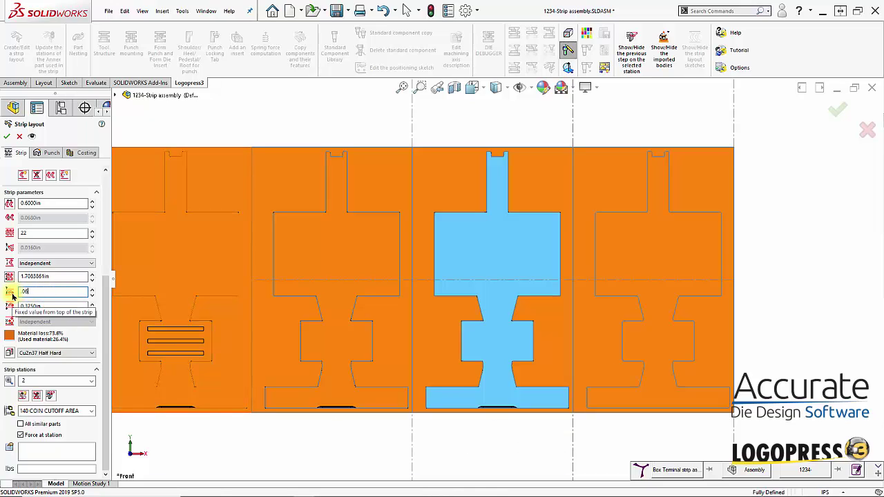
pyautogui.write('.06')
pyautogui.press('Return')
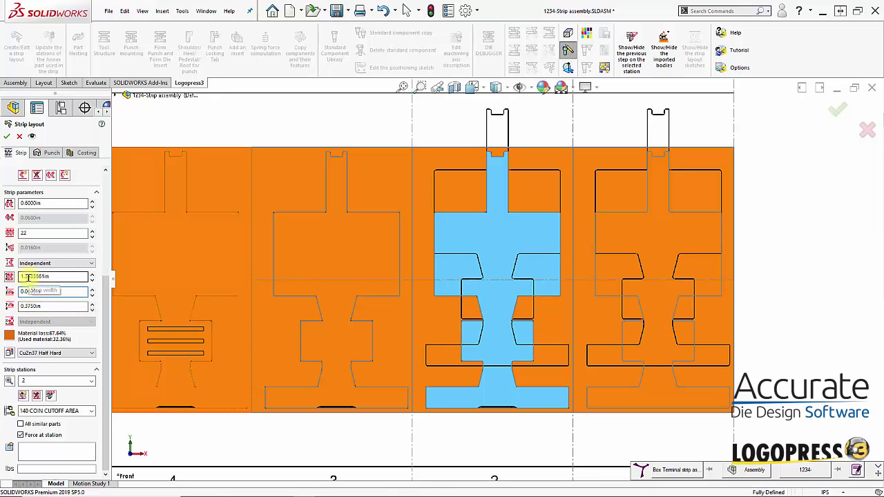
# Set strip width to 1.4in, bottom offset to 0.375in, and refresh the preview
pyautogui.moveTo(55, 277); pyautogui.dragTo(9, 277)
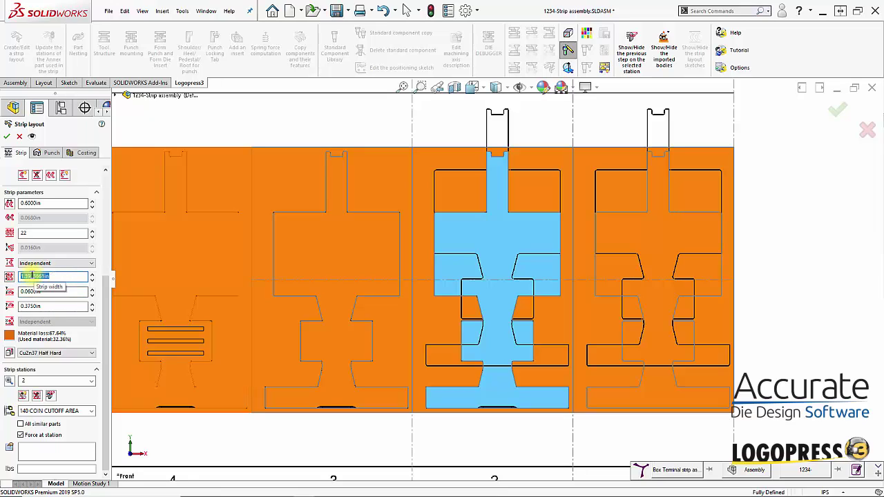
pyautogui.write('1.4')
pyautogui.press('Return')
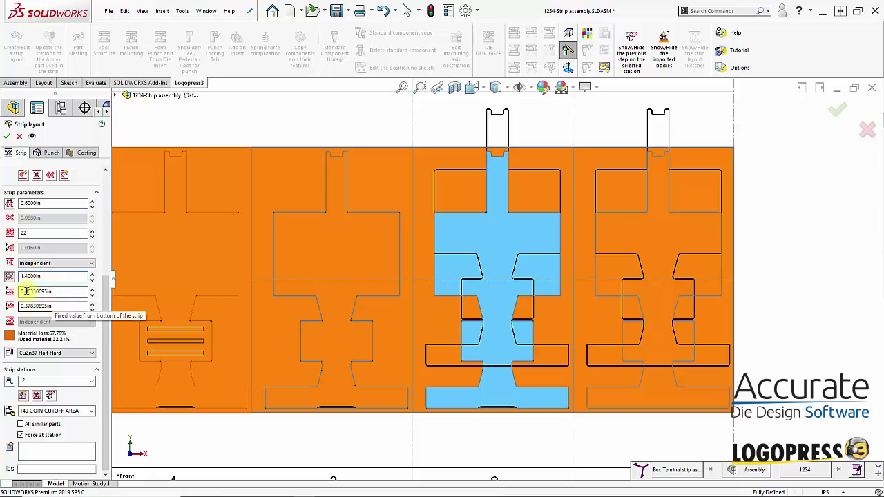
pyautogui.click(30, 309)
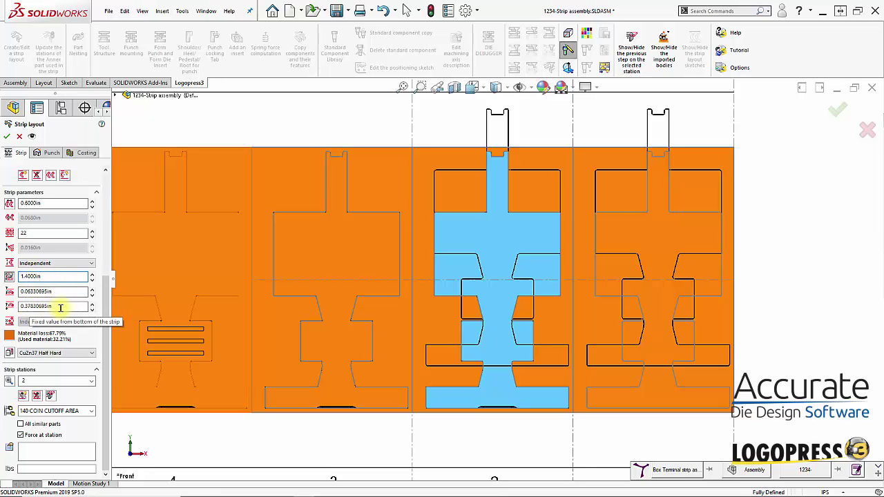
pyautogui.moveTo(61, 306); pyautogui.dragTo(9, 306)
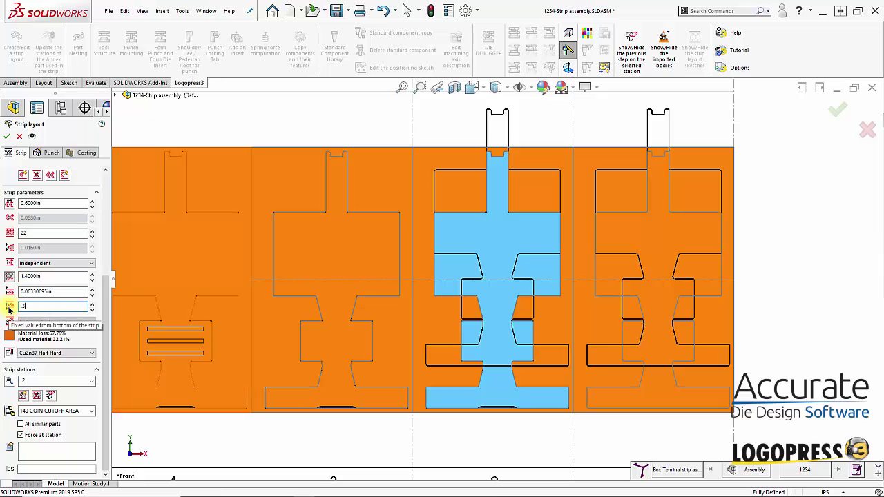
pyautogui.write('.375')
pyautogui.press('Return')
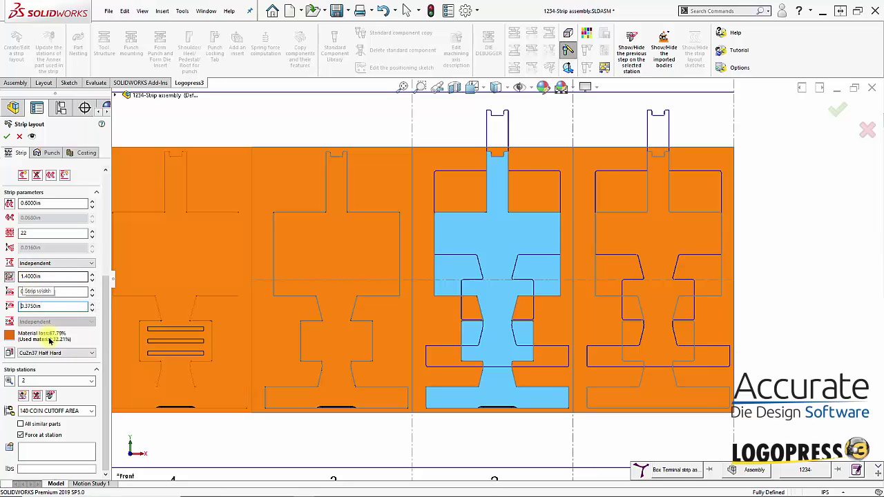
pyautogui.click(31, 137)
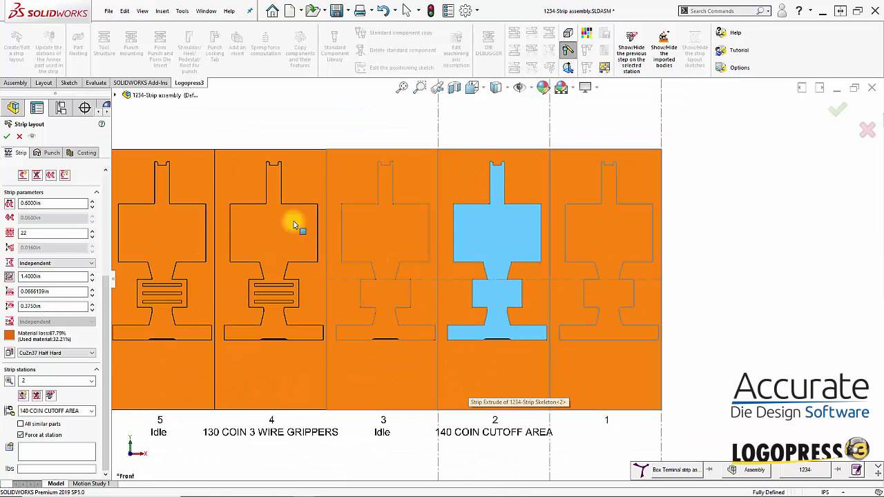
# Set the inserted box terminal part's offset to 0.3000in and rebuild the strip twice
pyautogui.moveTo(108, 290); pyautogui.dragTo(100, 226)
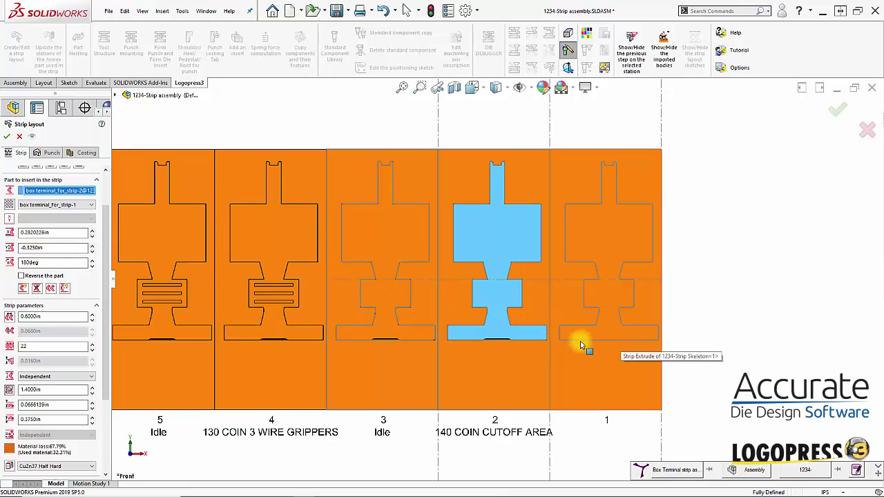
pyautogui.doubleClick(26, 234)
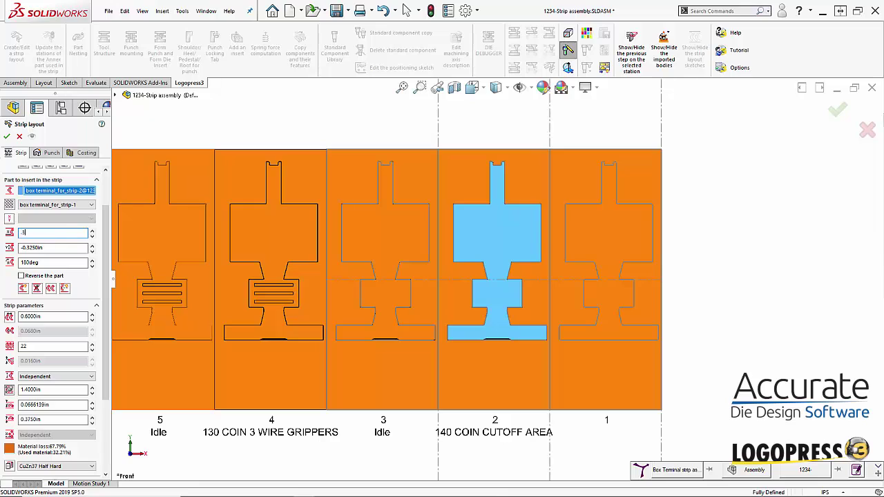
pyautogui.press('Return')
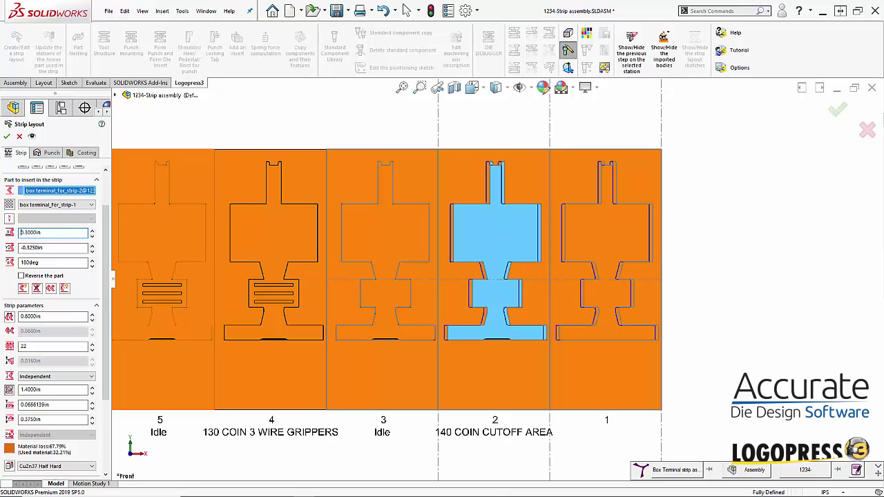
pyautogui.click(30, 136)
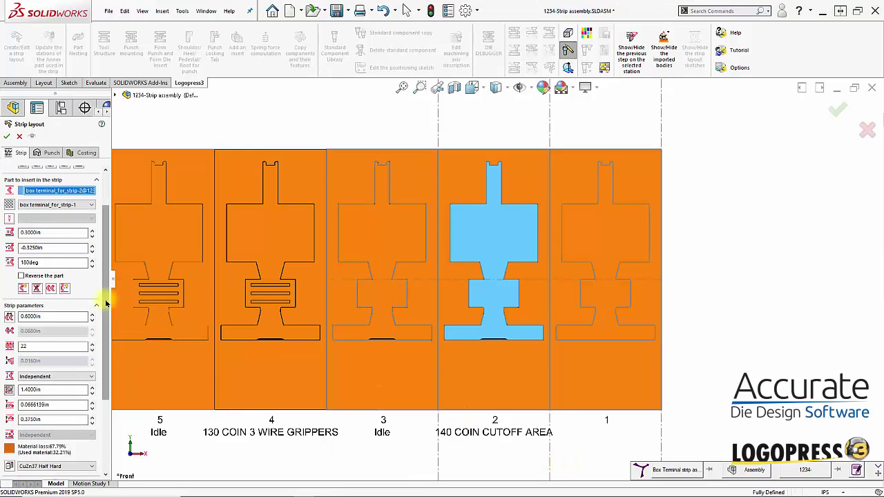
pyautogui.click(128, 235)
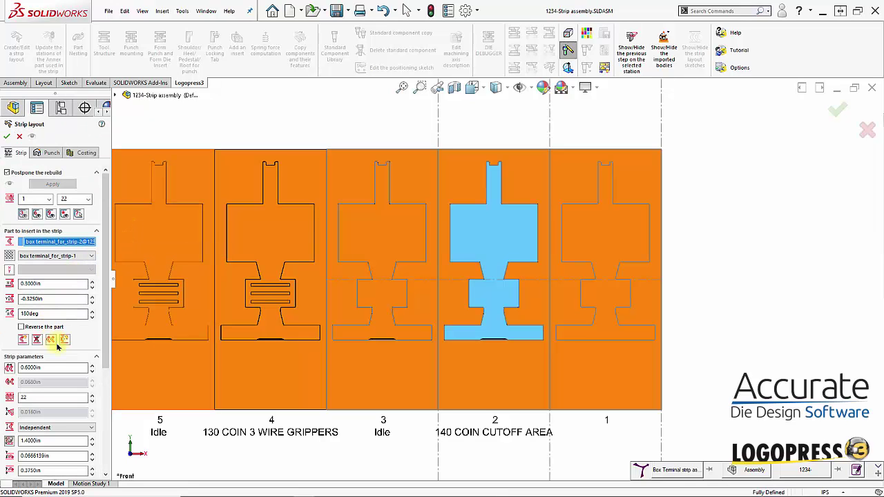
# Add a cutting punch on the Punch tab and start its sketch at station 2
pyautogui.click(51, 154)
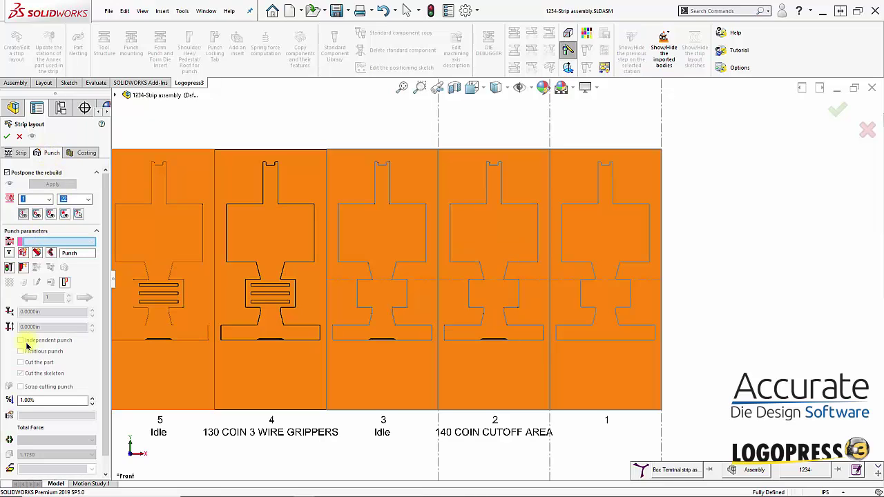
pyautogui.click(21, 254)
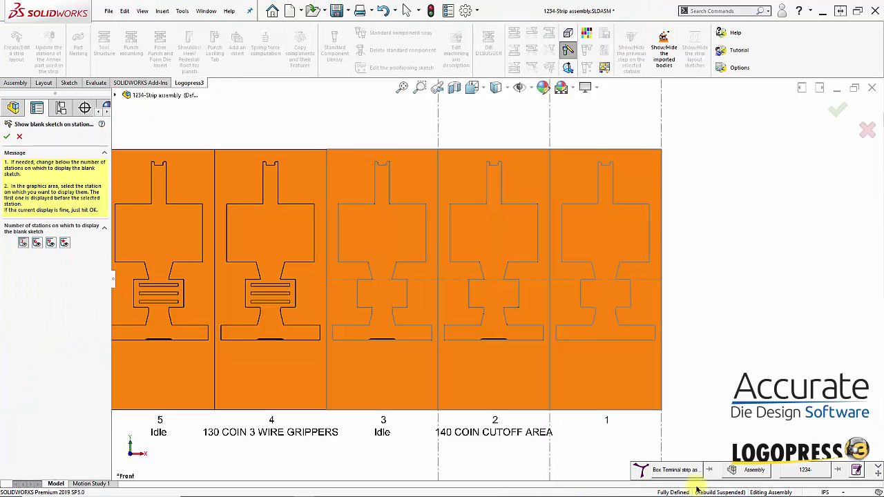
pyautogui.click(375, 336)
pyautogui.click(64, 244)
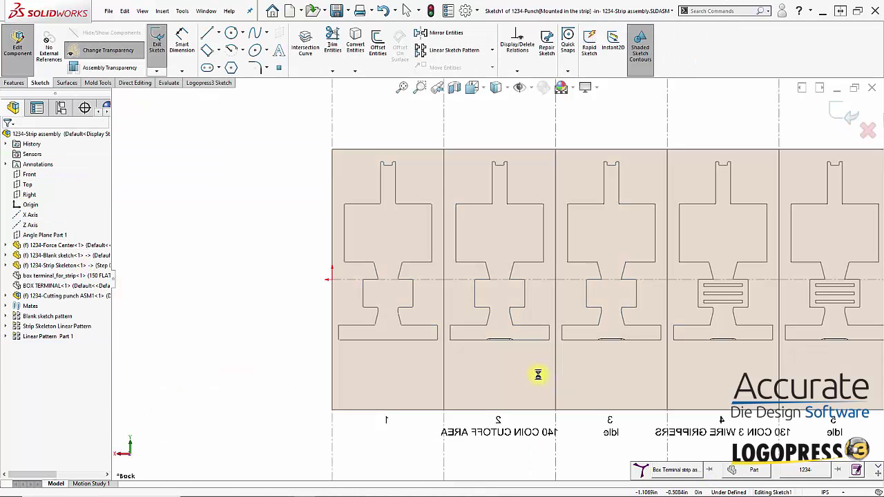
# Draw a circle just below the station 2 part
pyautogui.scroll(-3, 538, 359)
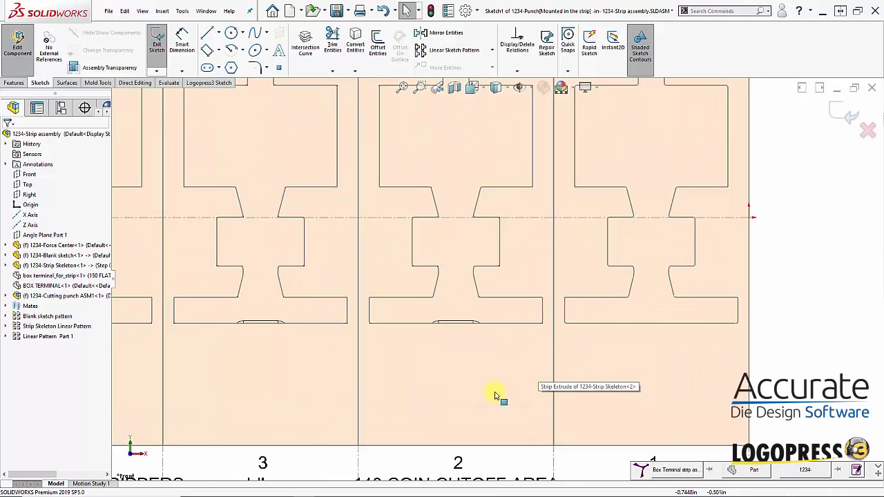
pyautogui.press('s')
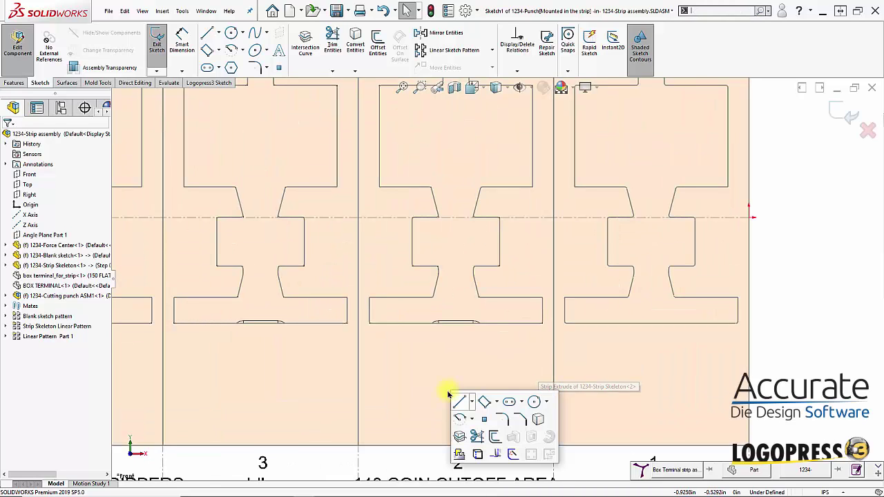
pyautogui.click(534, 402)
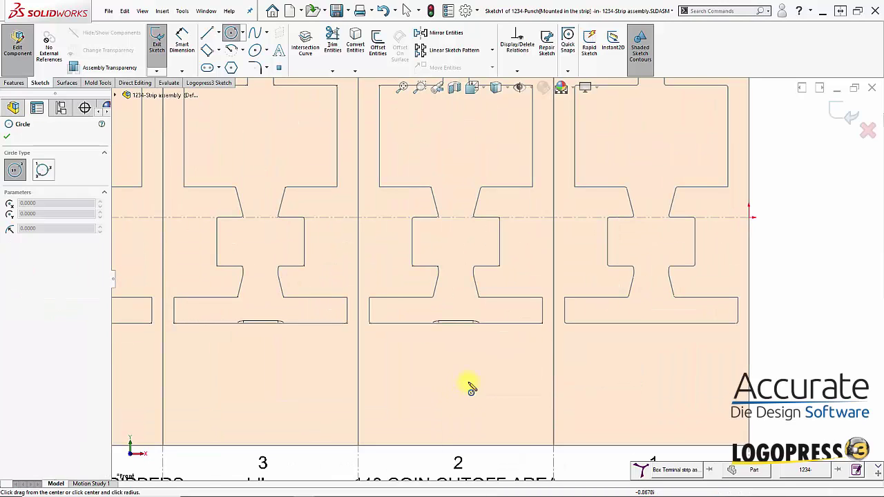
pyautogui.click(474, 384)
pyautogui.click(486, 395)
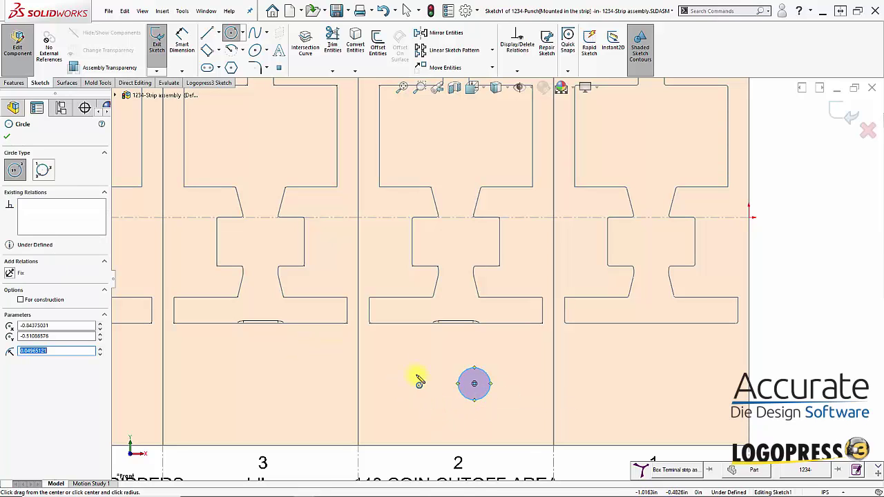
# Dimension the circle's diameter to 0.095in
pyautogui.write('s')
pyautogui.write('d')
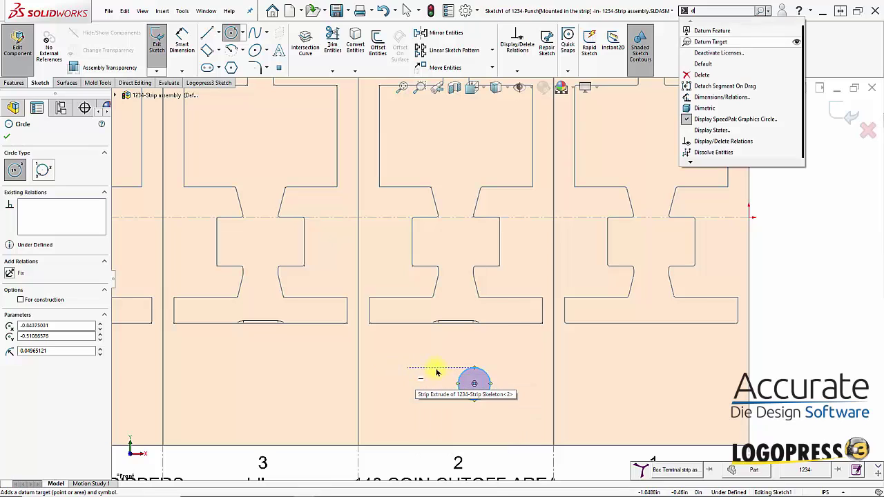
pyautogui.write('d')
pyautogui.press('Escape')
pyautogui.press('Escape')
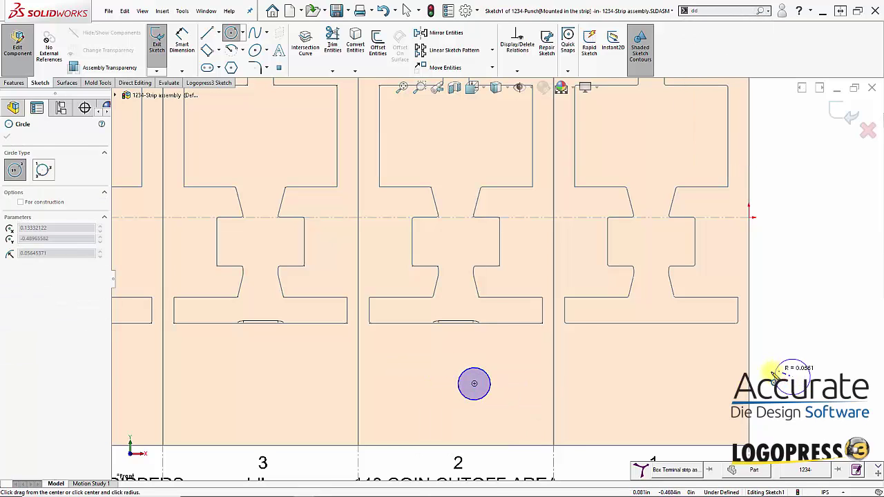
pyautogui.click(490, 379)
pyautogui.click(520, 364)
pyautogui.write('.06')
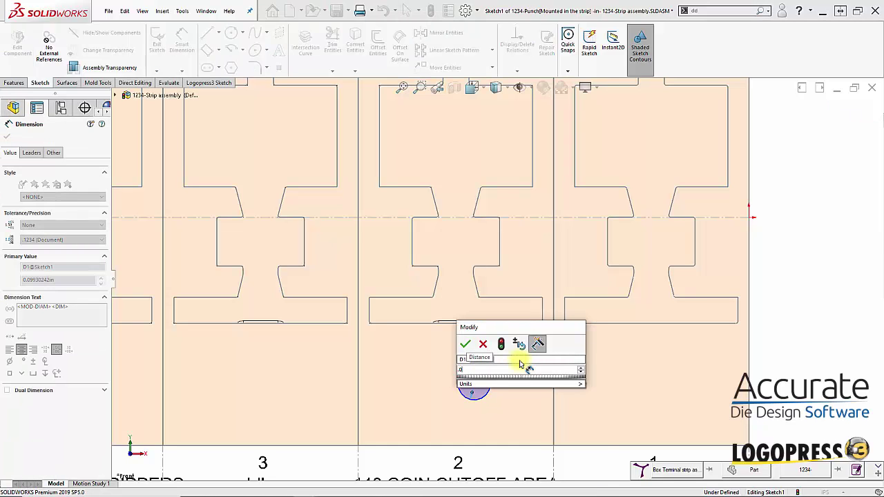
pyautogui.write('5')
pyautogui.press('Return')
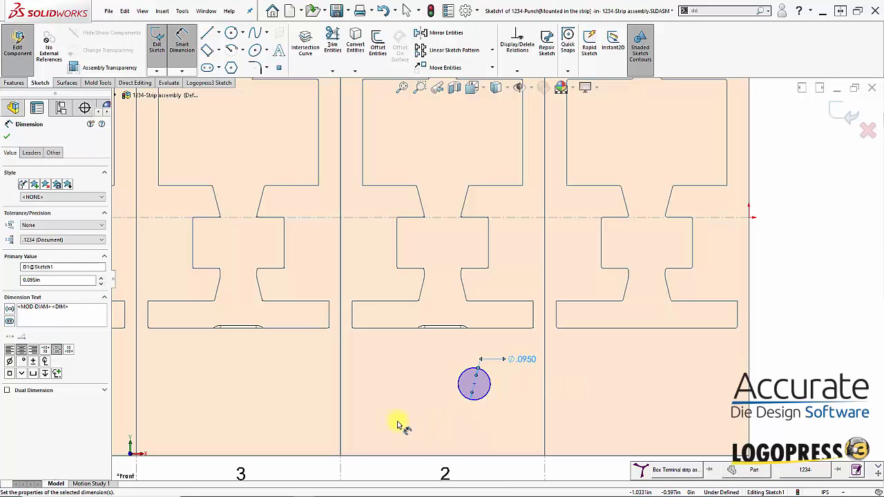
pyautogui.press('Escape')
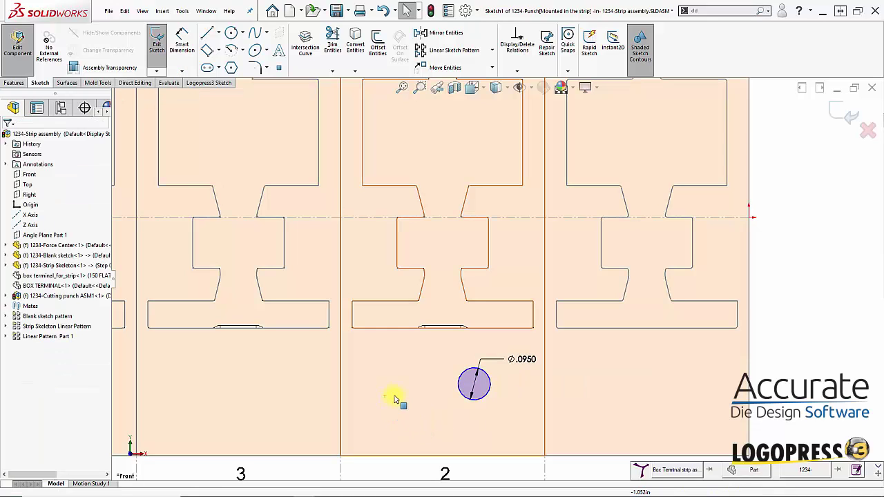
# Convert the strip's bottom edge line to construction geometry using the Logopress sketch tools
pyautogui.click(216, 83)
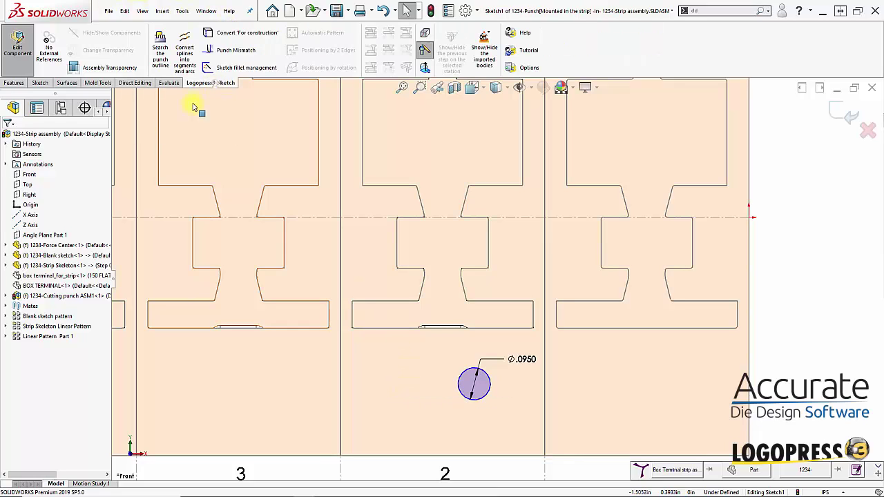
pyautogui.click(235, 33)
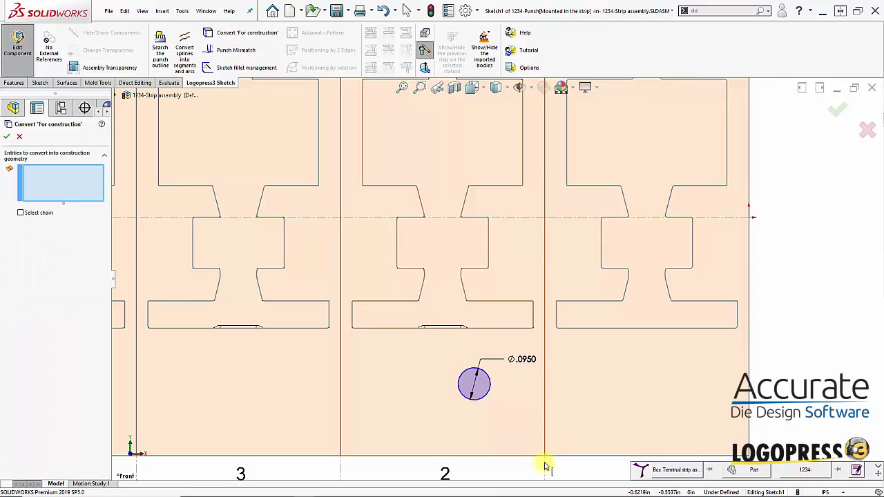
pyautogui.click(459, 457)
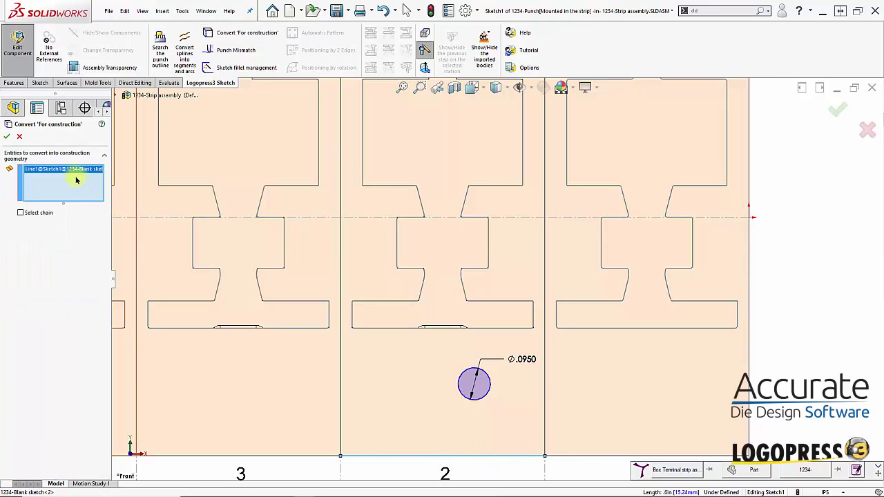
pyautogui.click(8, 136)
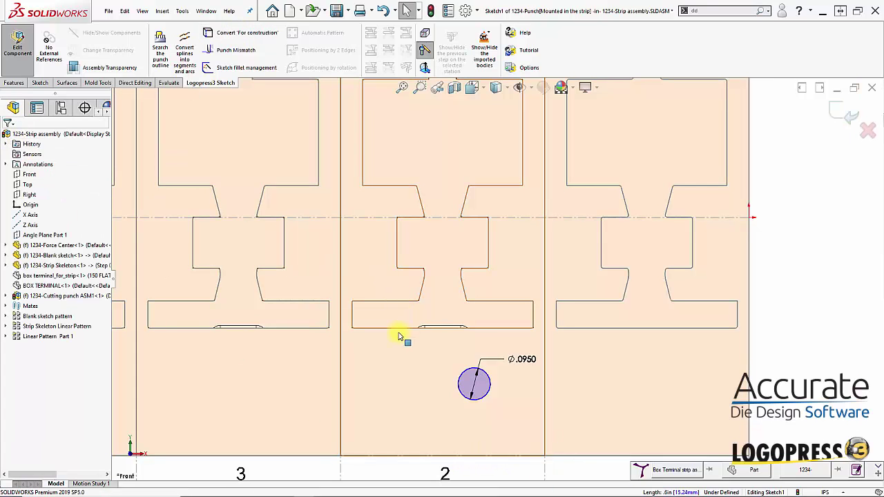
# Draw a vertical centerline from the strip's bottom edge to the pilot circle's centre
pyautogui.press('s')
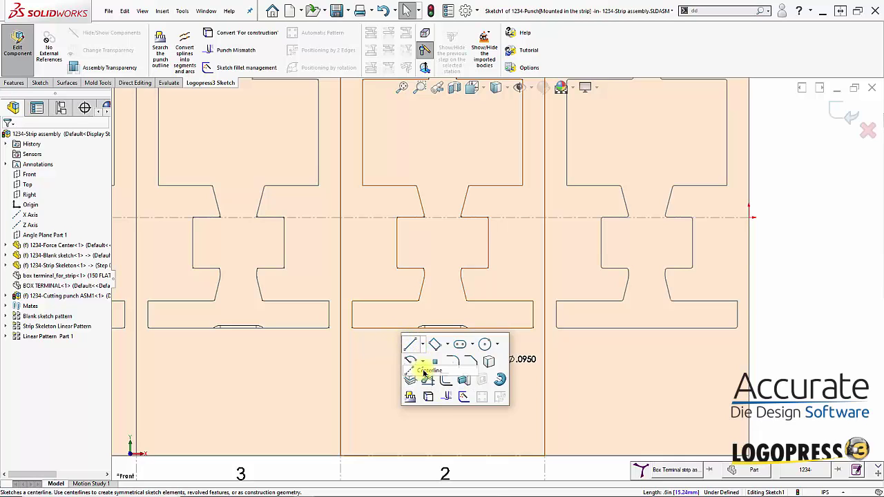
pyautogui.click(411, 345)
pyautogui.click(442, 456)
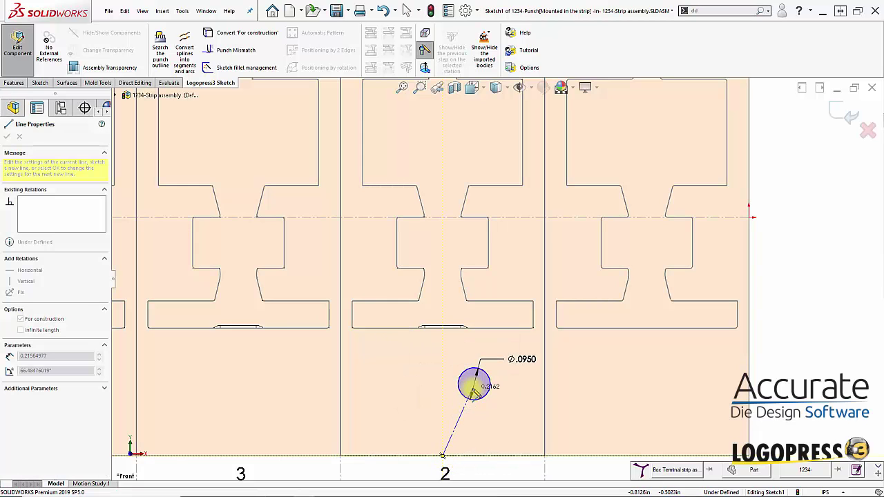
pyautogui.click(473, 384)
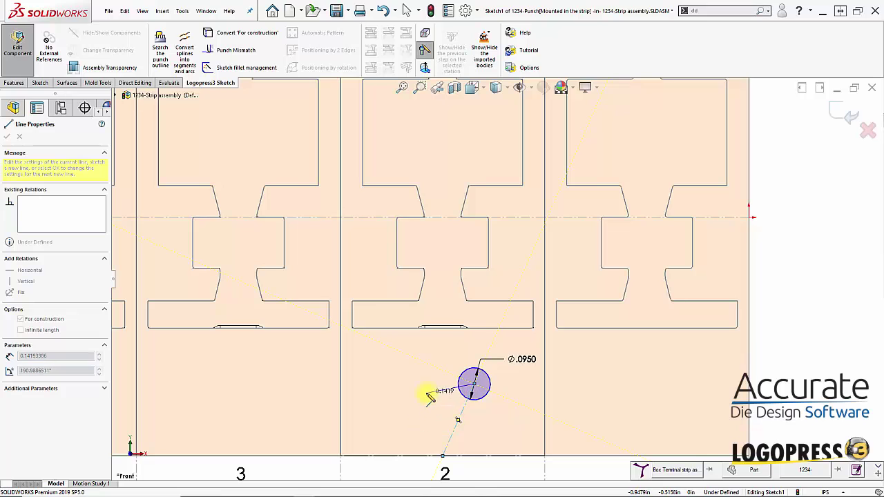
pyautogui.press('Escape')
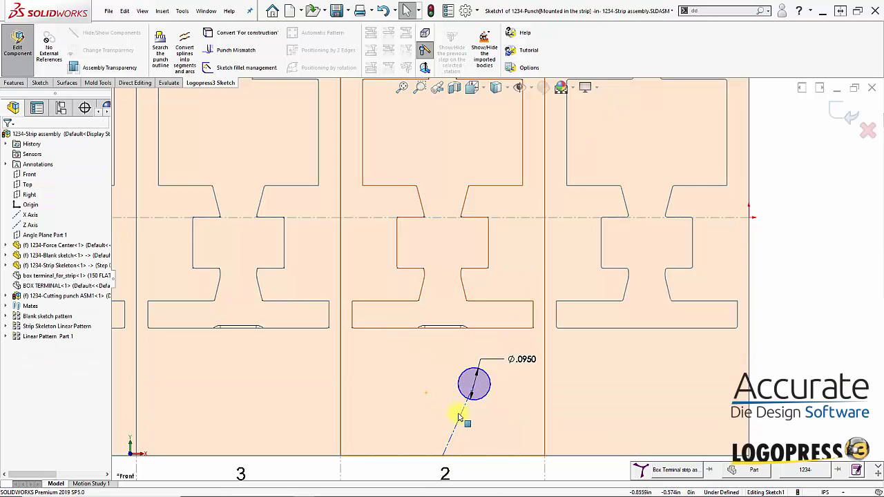
pyautogui.click(460, 417)
pyautogui.click(462, 419)
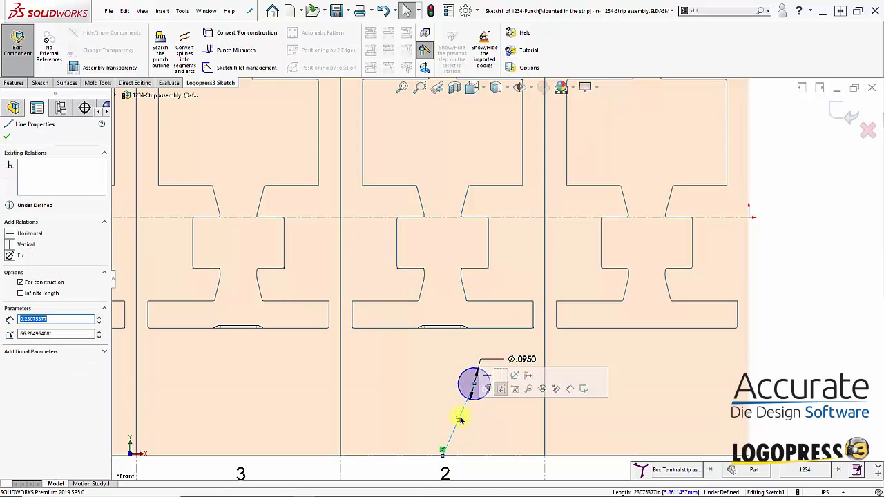
pyautogui.click(505, 377)
# Dimension the centerline to .1875 and exit the pilot punch sketch
pyautogui.press('d')
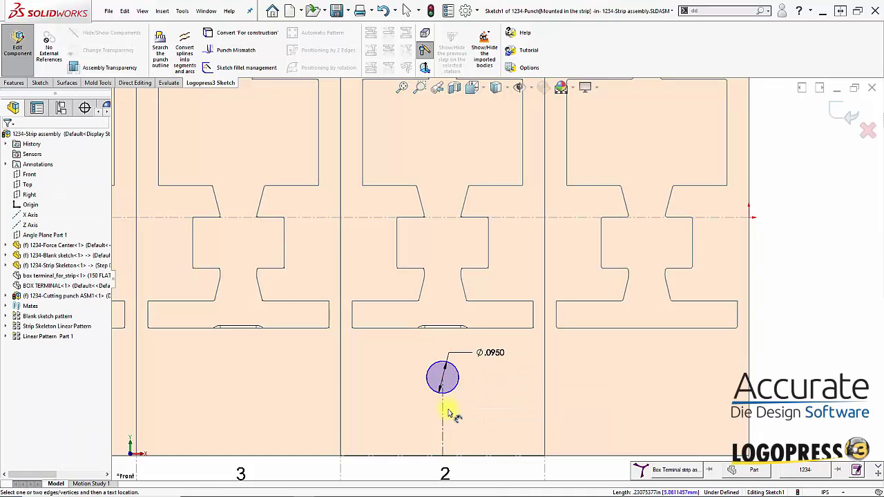
pyautogui.click(446, 421)
pyautogui.click(435, 435)
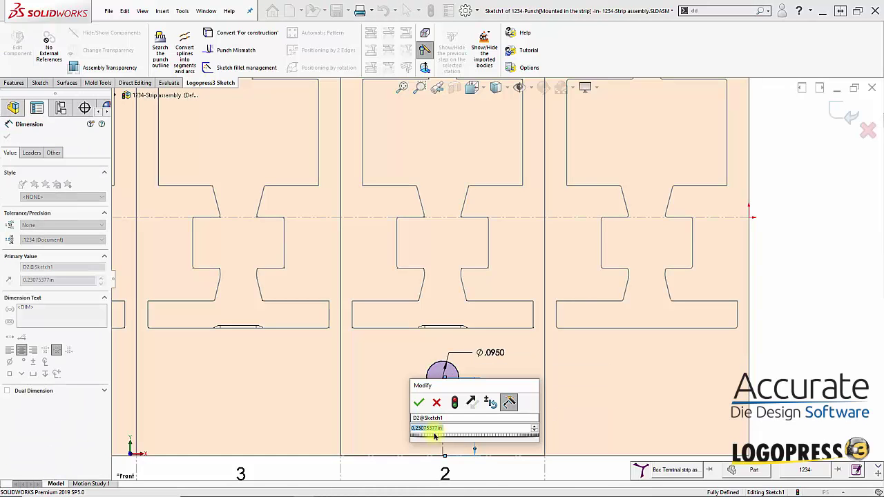
pyautogui.write('.1875')
pyautogui.press('Return')
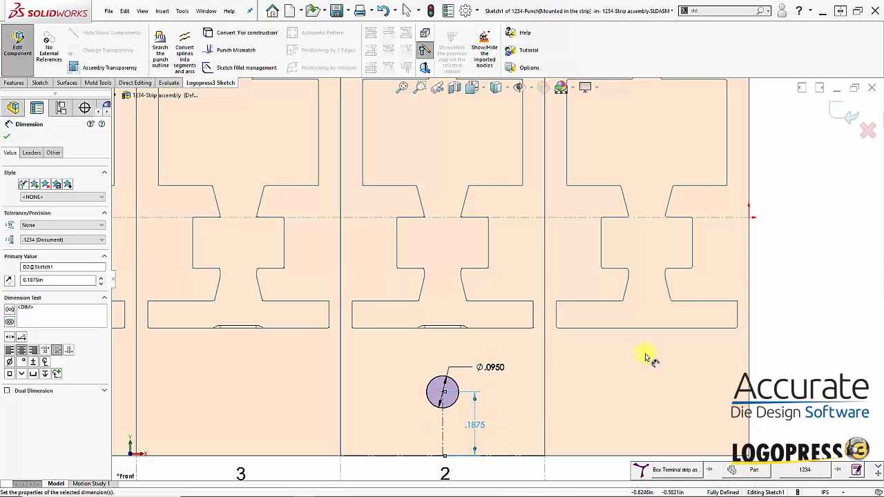
pyautogui.click(841, 115)
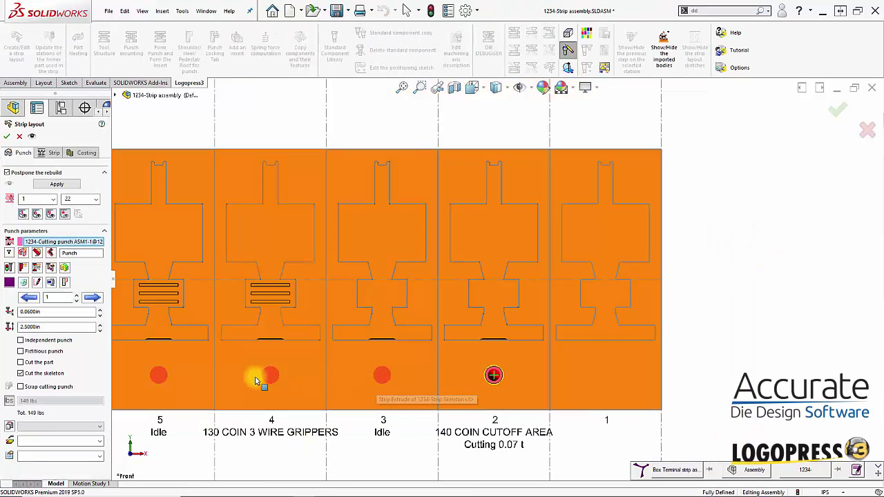
# Try the pilot punch at stations 3 and 4, leave it at station 2, and start a new punch sketch
pyautogui.click(26, 298)
pyautogui.click(25, 298)
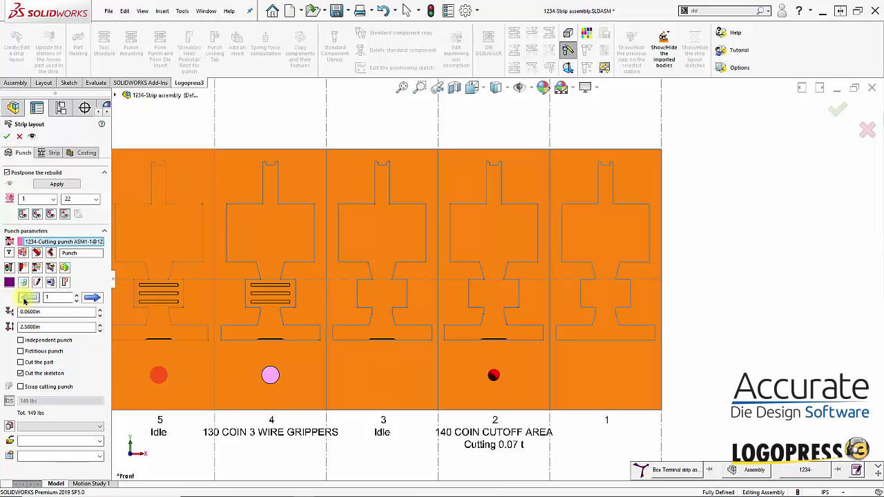
pyautogui.click(95, 297)
pyautogui.click(95, 297)
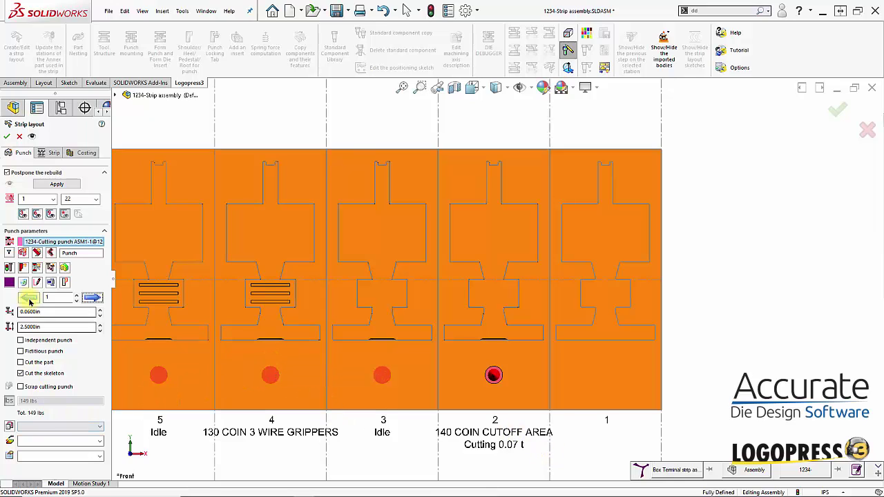
pyautogui.click(24, 254)
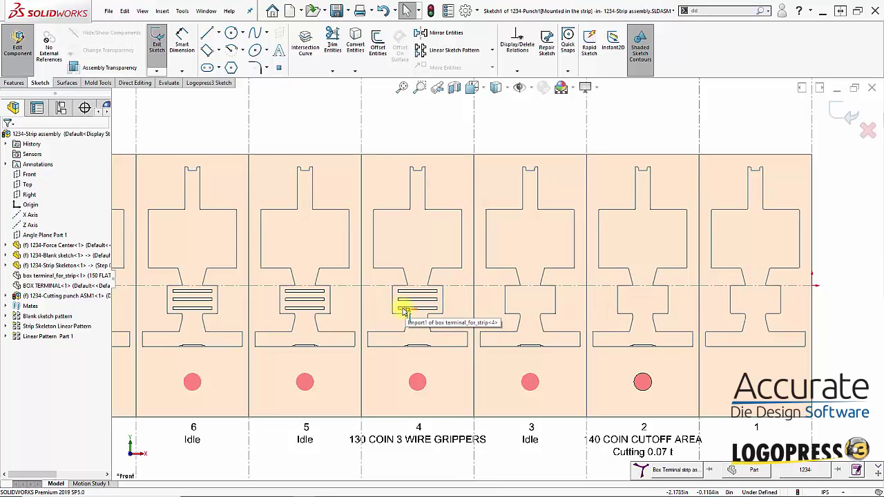
# Draw a corner rectangle around the gripper area between two terminals and trace the strip outline inside it
pyautogui.scroll(-3, 197, 282)
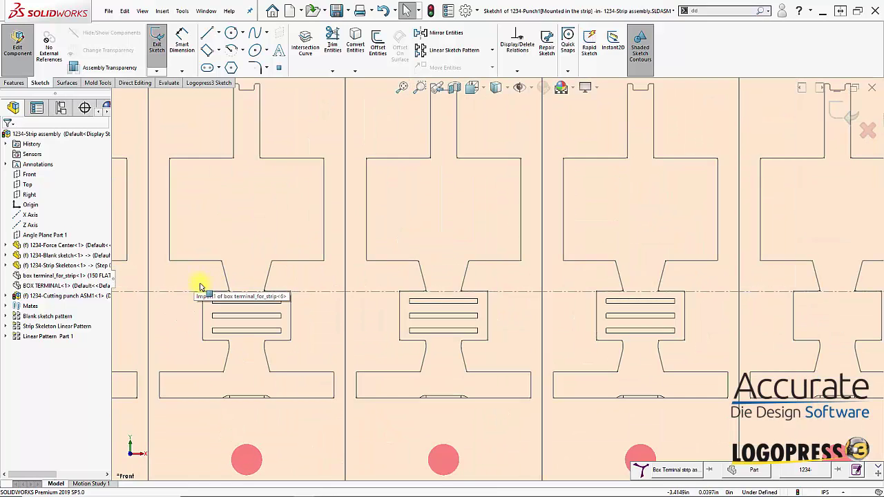
pyautogui.press('s')
pyautogui.click(360, 310)
pyautogui.click(361, 326)
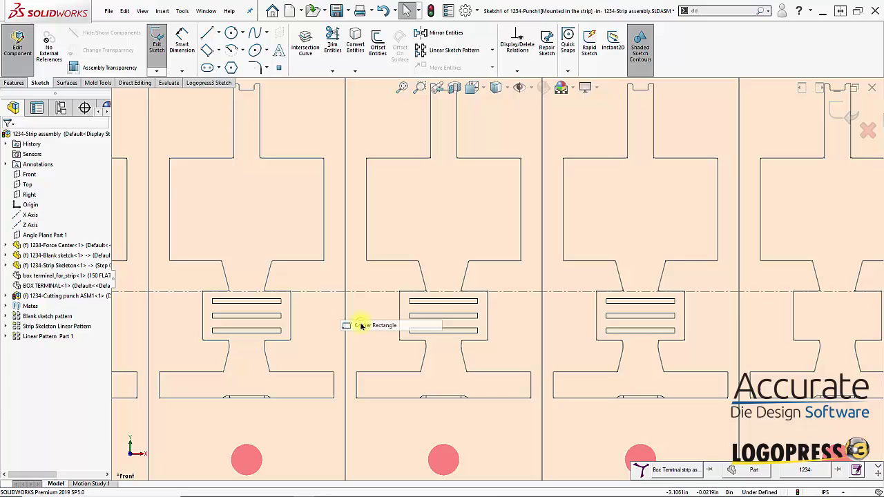
pyautogui.click(252, 246)
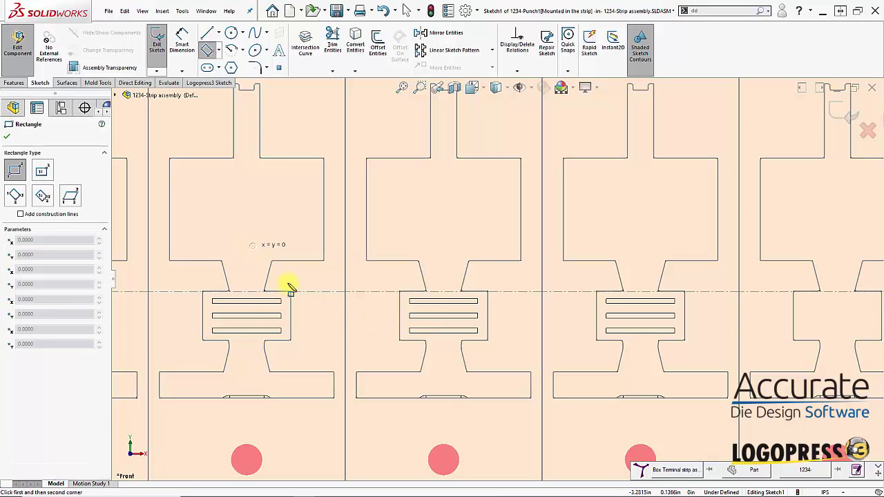
pyautogui.click(438, 382)
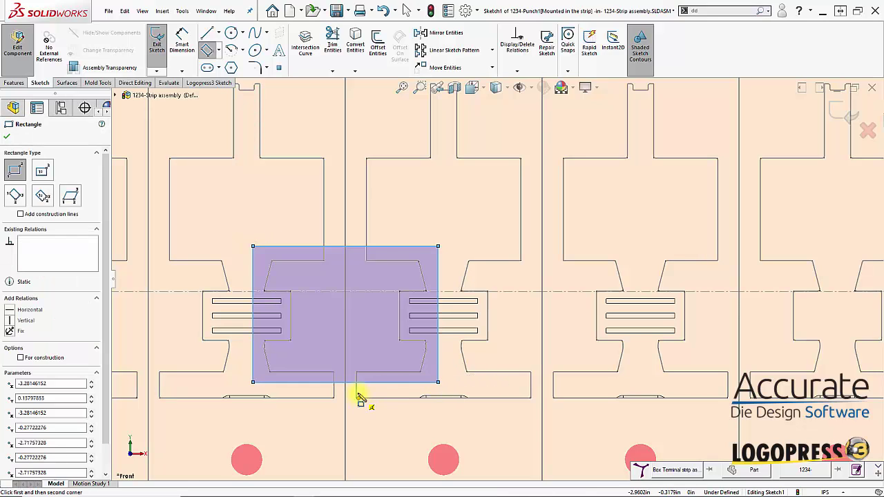
pyautogui.click(205, 83)
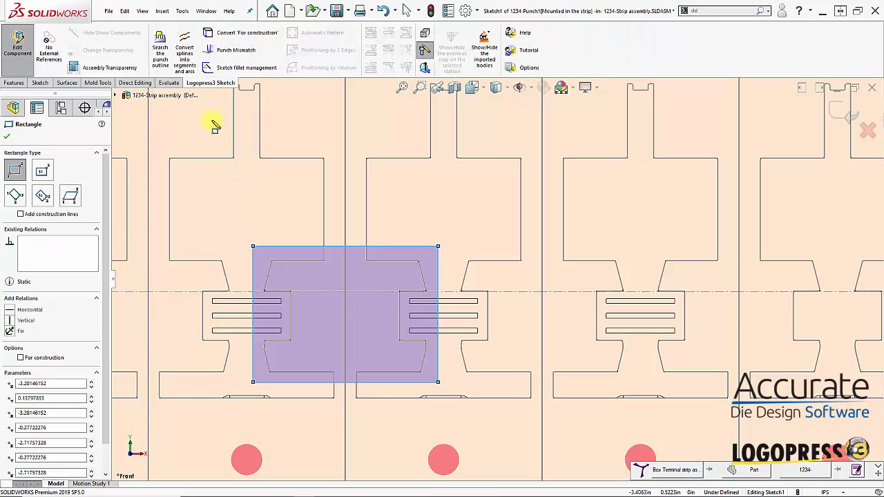
pyautogui.click(160, 48)
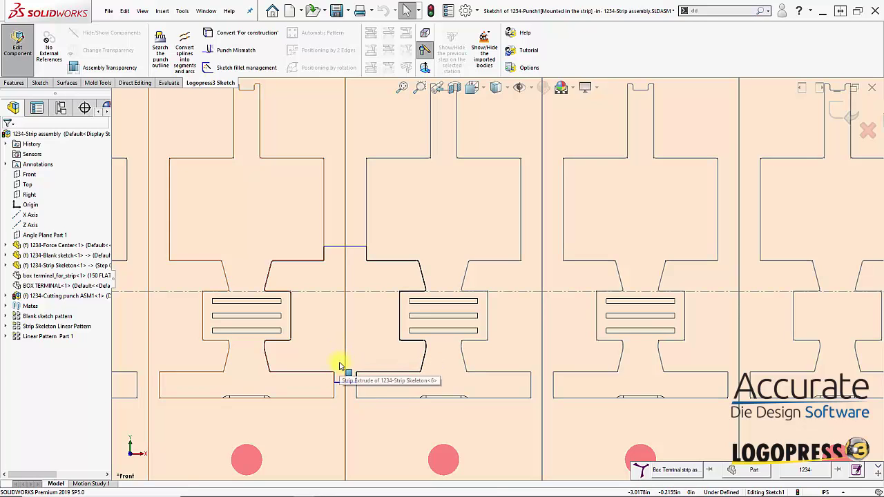
# Delete the small bottom notch lines and join the top and bottom edges to the right piece
pyautogui.scroll(-3, 325, 266)
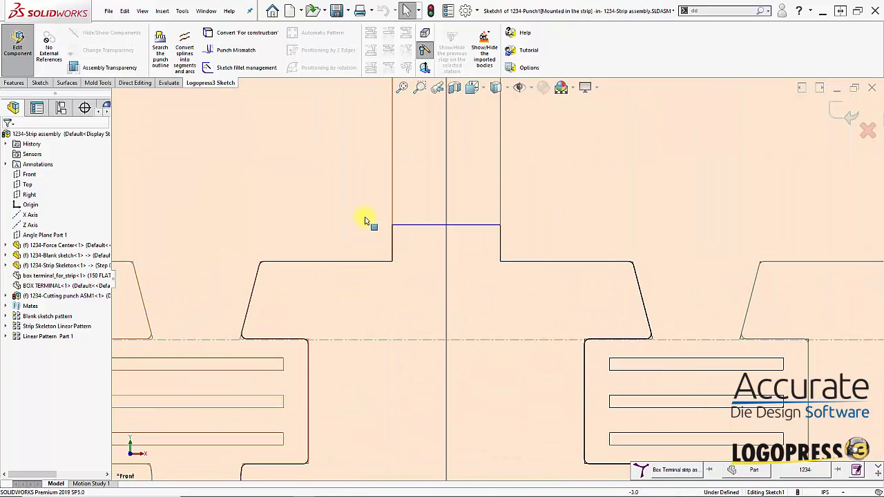
pyautogui.moveTo(355, 193)
pyautogui.mouseDown()
pyautogui.moveTo(508, 297)
pyautogui.moveTo(553, 302)
pyautogui.mouseUp()
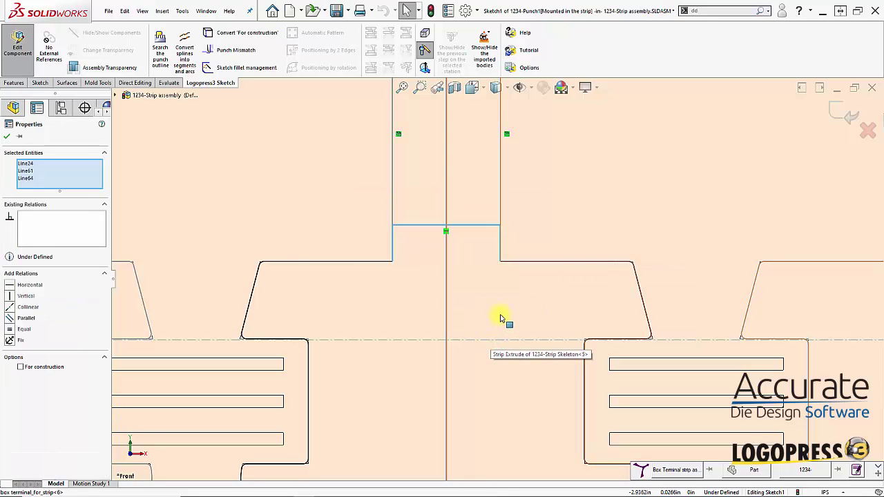
pyautogui.press('Escape')
pyautogui.scroll(3, 503, 328)
pyautogui.moveTo(430, 408); pyautogui.dragTo(505, 460)
pyautogui.press('Delete')
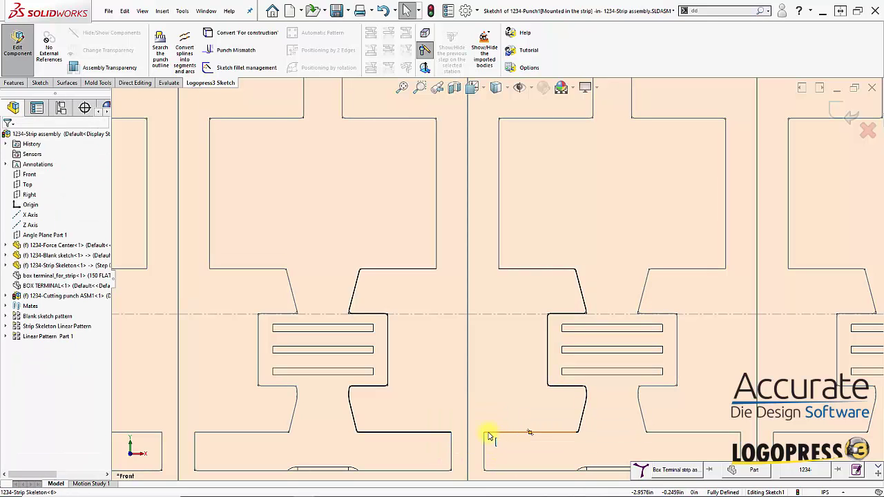
pyautogui.moveTo(450, 435); pyautogui.dragTo(483, 438)
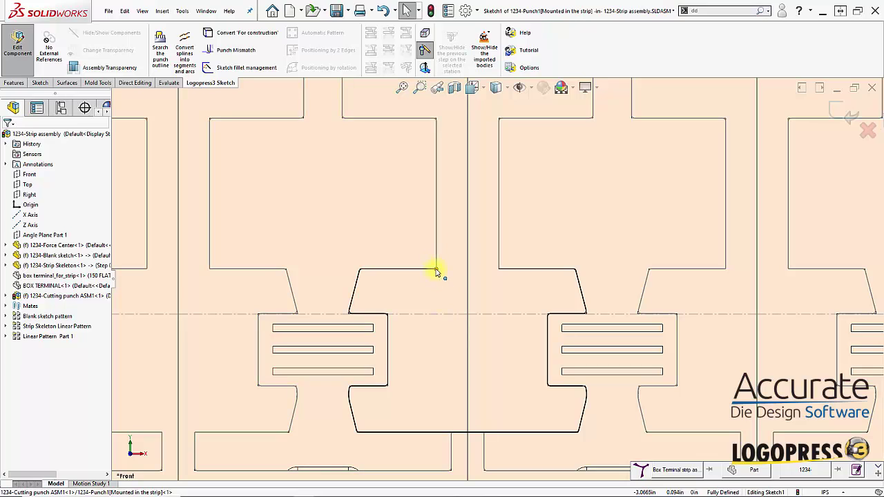
pyautogui.moveTo(436, 270); pyautogui.dragTo(495, 271)
pyautogui.press('Escape')
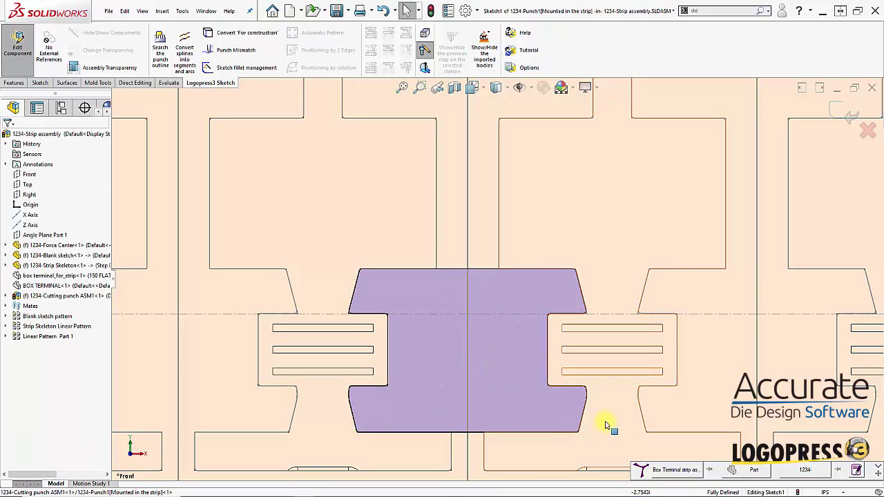
pyautogui.scroll(5, 642, 416)
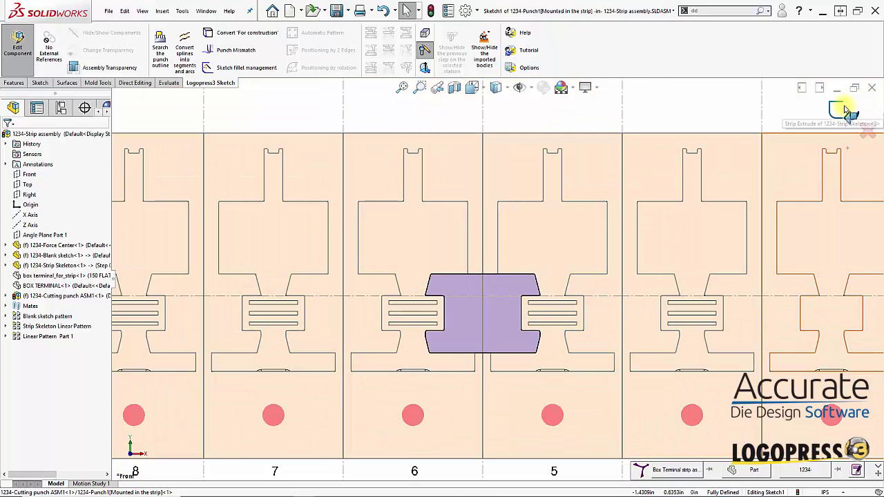
# Finish the punch sketch and apply the strip layout, giving stations 5 and 6 Cutting 0.21 t
pyautogui.click(842, 107)
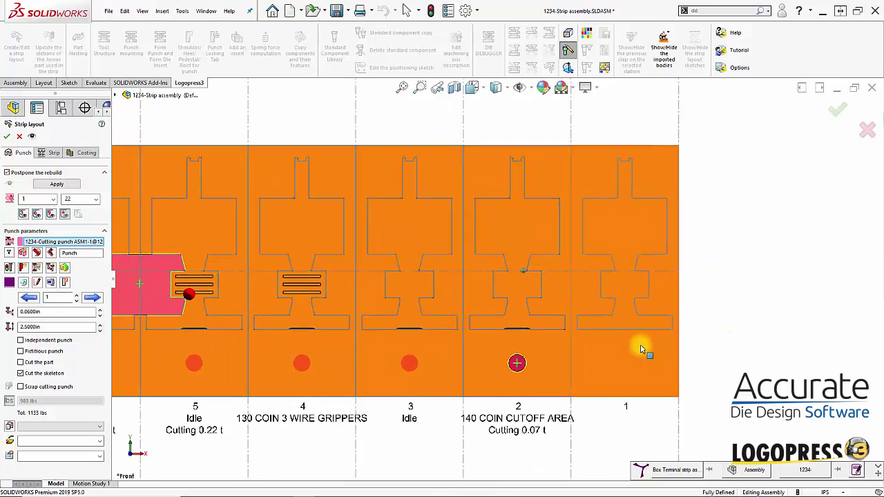
pyautogui.moveTo(498, 354); pyautogui.dragTo(360, 285, button='middle')
pyautogui.scroll(2, 355, 298)
pyautogui.scroll(-2, 352, 296)
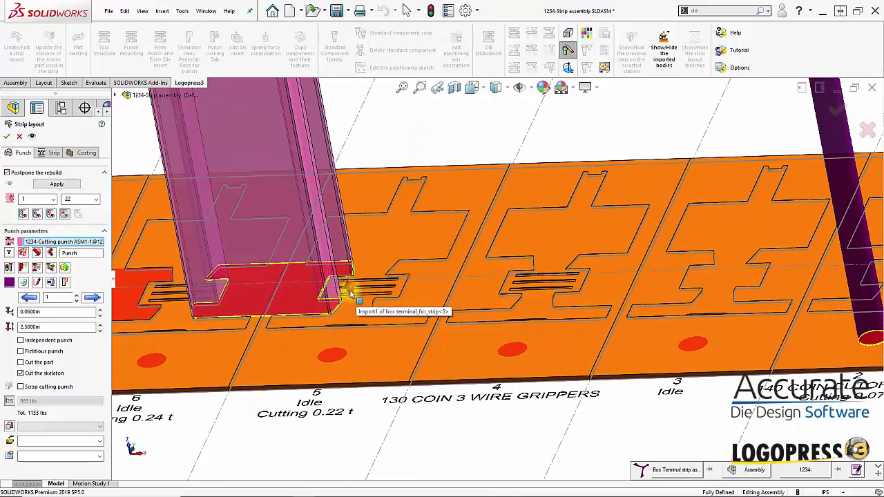
pyautogui.scroll(3, 351, 293)
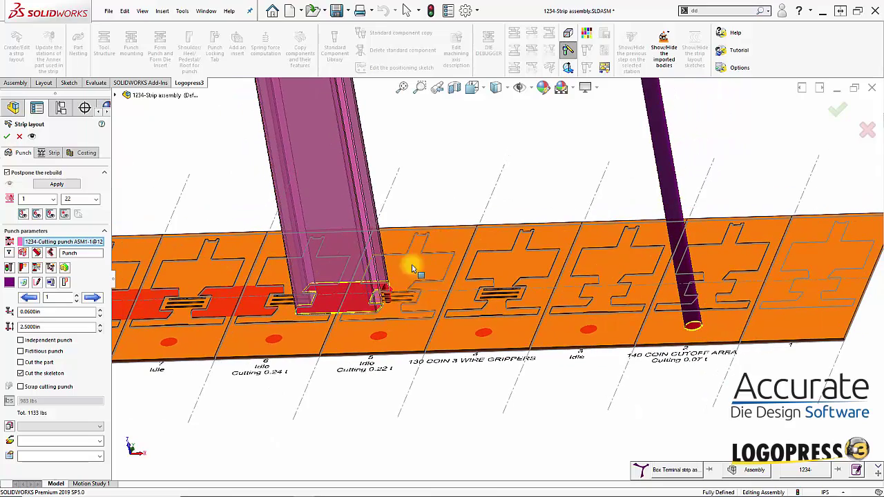
pyautogui.scroll(-3, 391, 303)
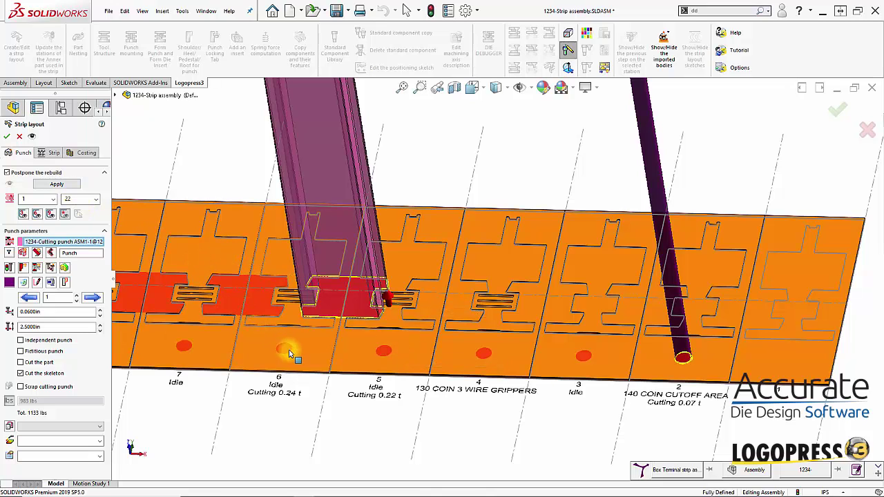
pyautogui.click(49, 186)
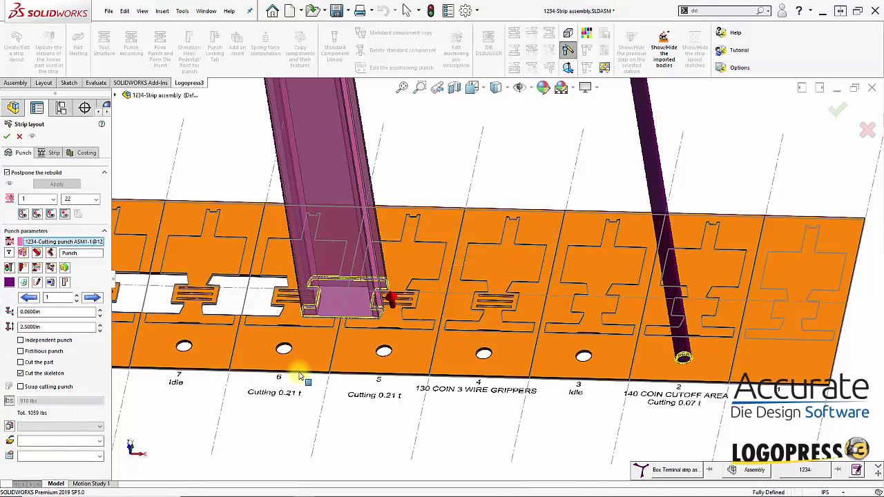
# Start the second punch sketch, 1234-Punch2, and zoom out to show more stations
pyautogui.click(21, 254)
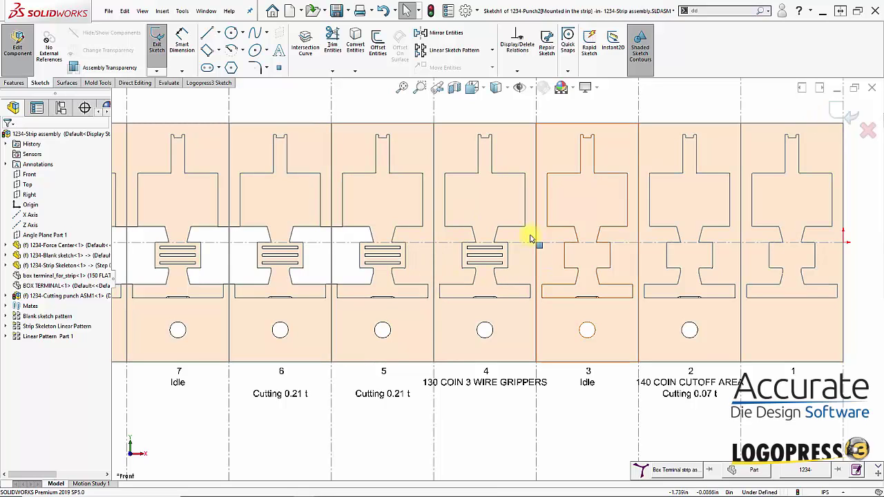
pyautogui.press('z')
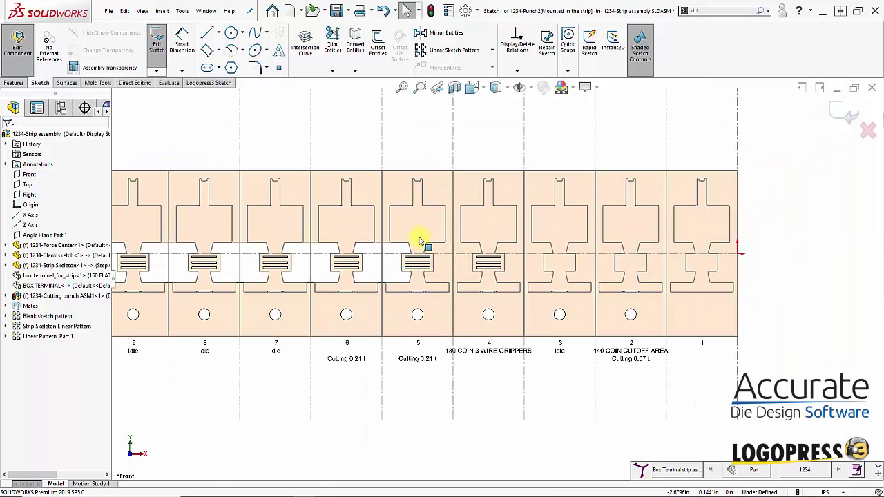
pyautogui.scroll(-1, 427, 171)
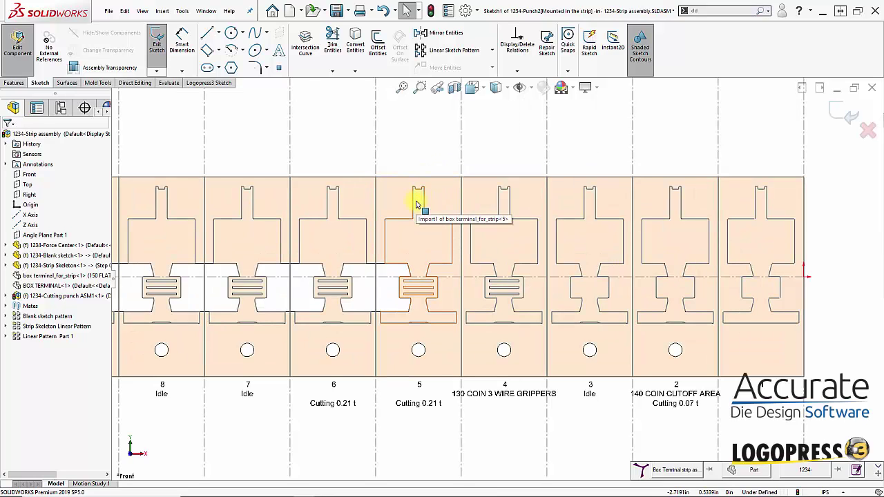
pyautogui.scroll(-5, 474, 173)
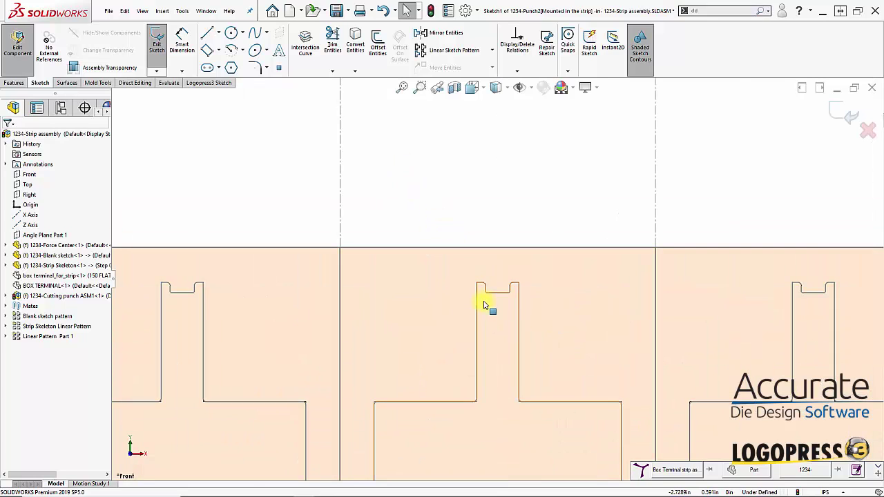
pyautogui.scroll(-4, 483, 304)
# Draw a corner rectangle over the terminal's top notch and nudge its bottom-left corner
pyautogui.press('s')
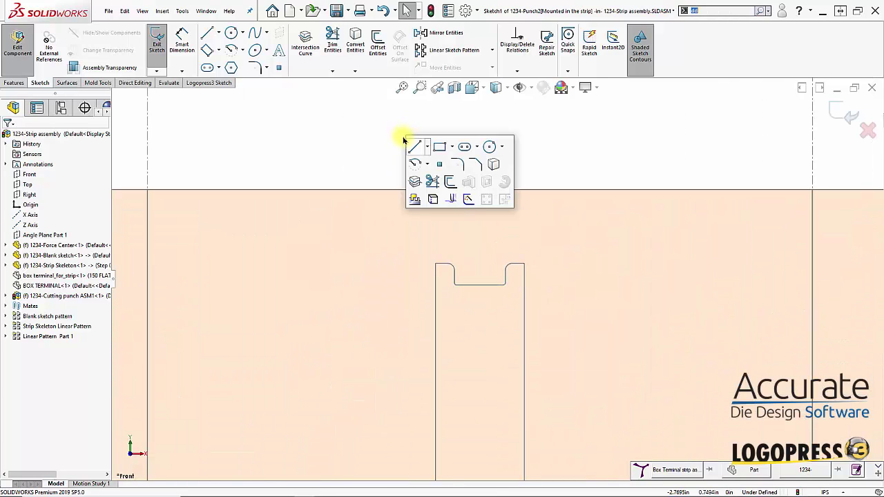
pyautogui.click(438, 152)
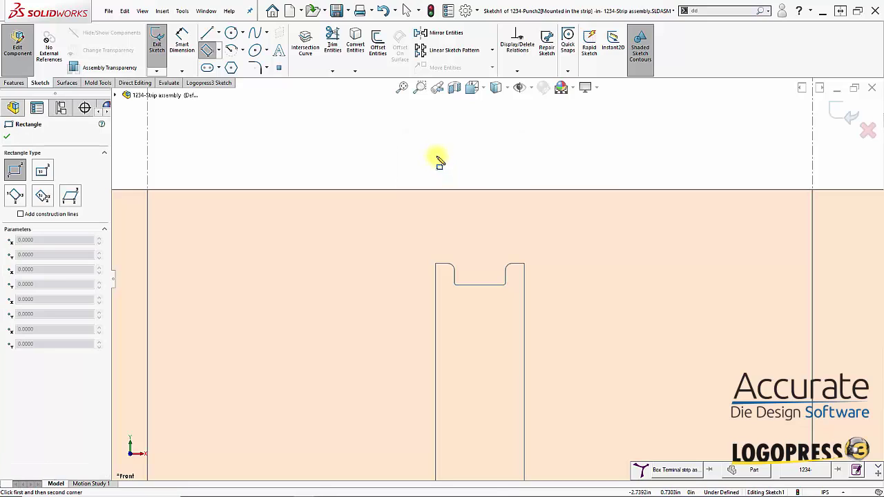
pyautogui.click(437, 156)
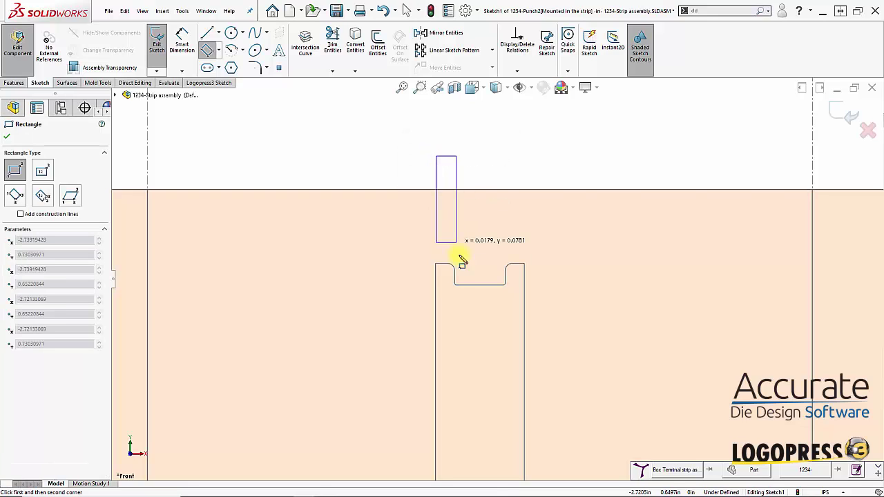
pyautogui.click(519, 329)
pyautogui.press('Escape')
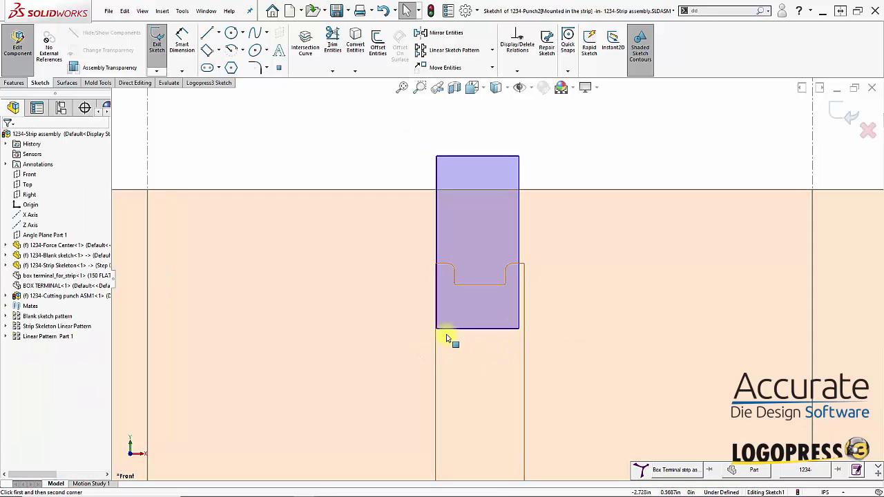
pyautogui.moveTo(436, 331)
pyautogui.mouseDown()
pyautogui.moveTo(447, 336)
pyautogui.moveTo(441, 333)
pyautogui.mouseUp()
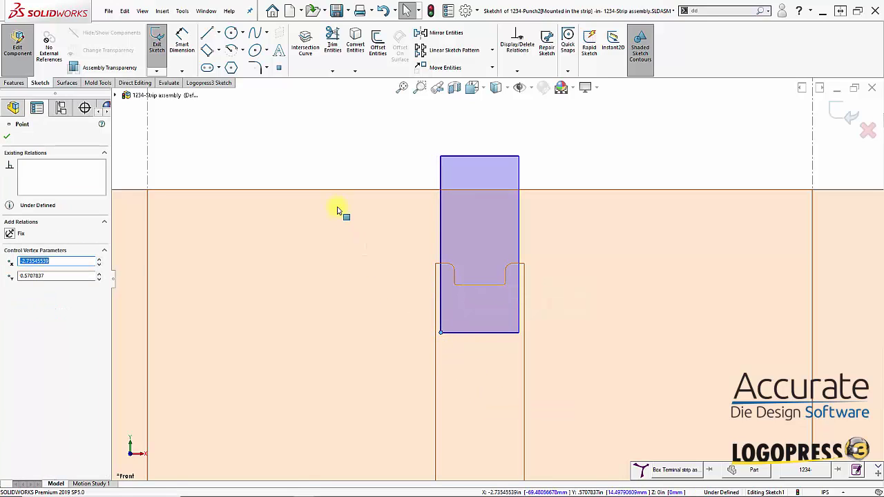
pyautogui.click(215, 83)
# Trace the punch outline from the rectangle and widen the profile to both sides
pyautogui.click(165, 39)
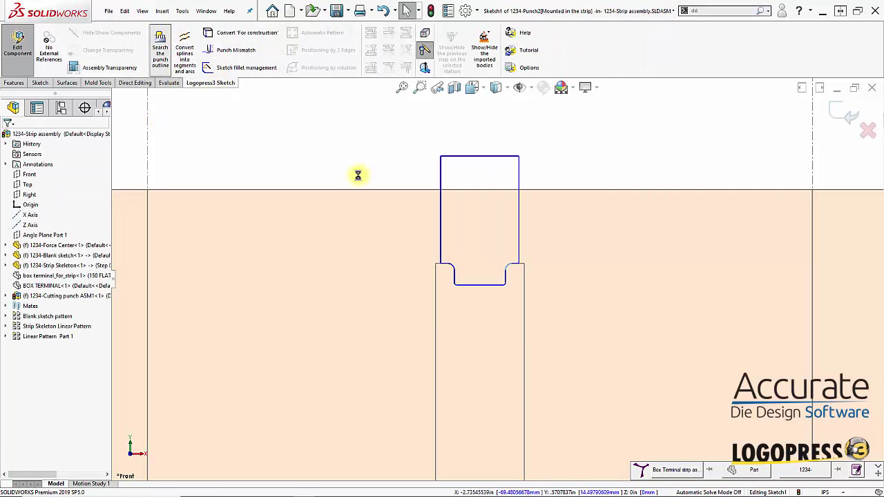
pyautogui.moveTo(442, 203); pyautogui.dragTo(391, 207)
pyautogui.moveTo(518, 216); pyautogui.dragTo(587, 228)
pyautogui.scroll(2, 509, 182)
pyautogui.scroll(-2, 509, 182)
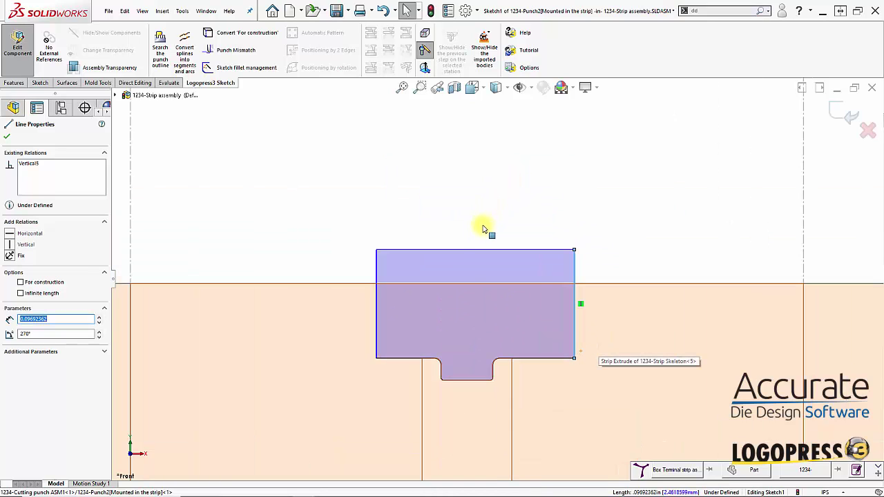
# Add a vertical construction centerline from the notch's bottom edge to the profile's top
pyautogui.press('s')
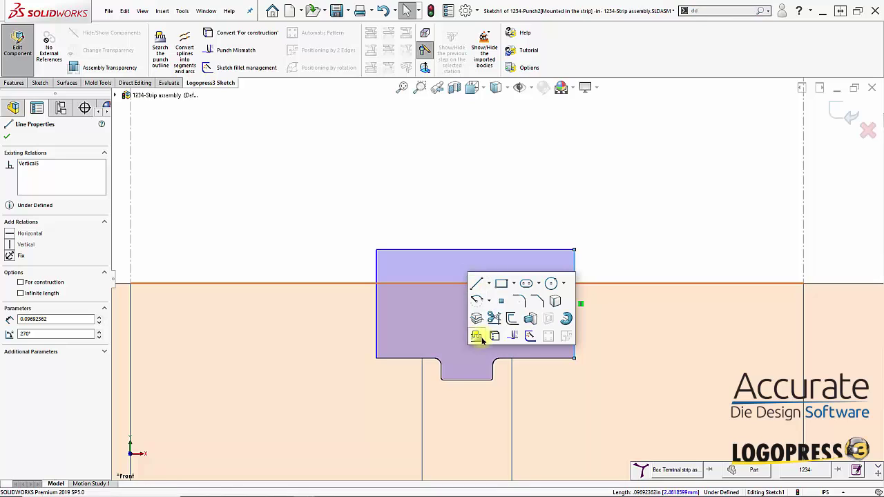
pyautogui.click(490, 284)
pyautogui.click(488, 308)
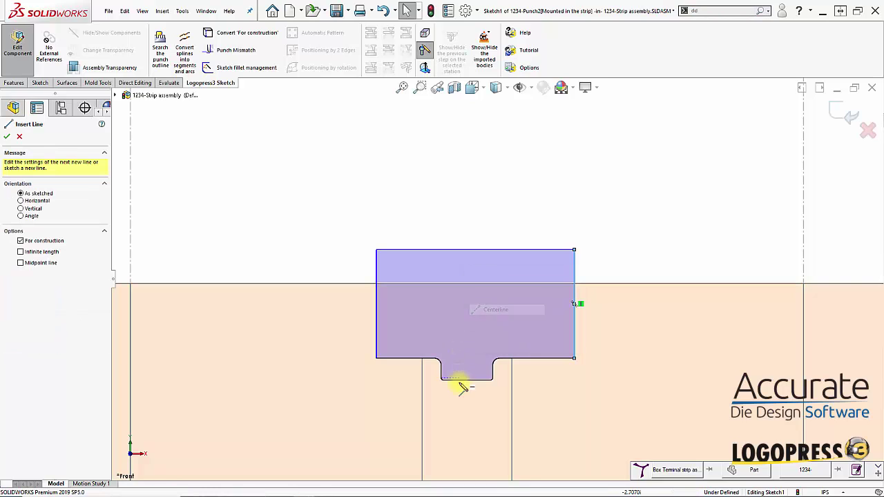
pyautogui.click(467, 380)
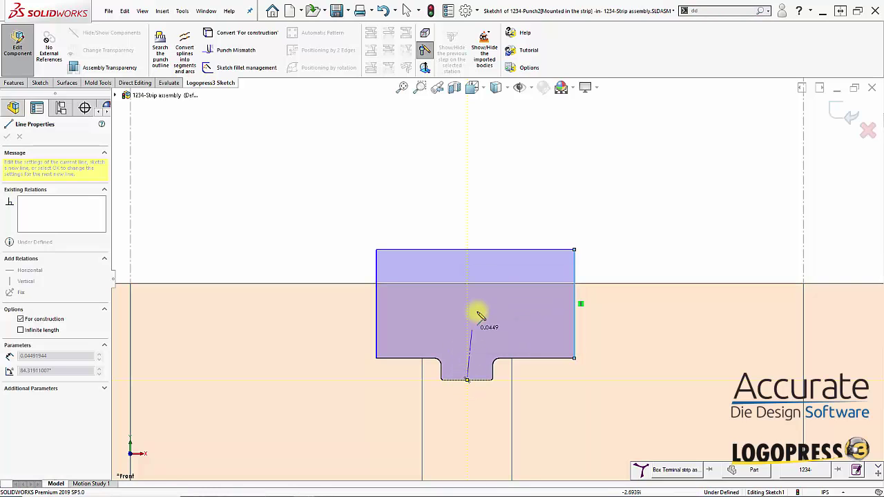
pyautogui.click(475, 250)
pyautogui.press('Escape')
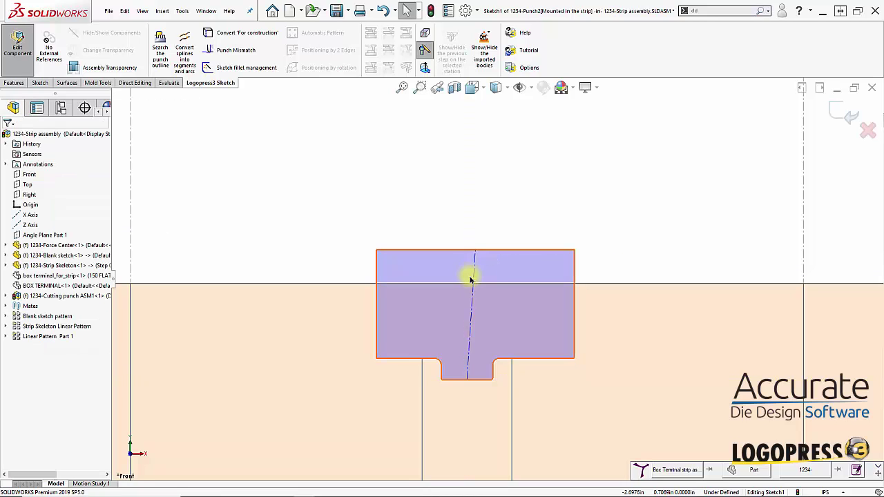
pyautogui.click(482, 286)
pyautogui.click(512, 227)
pyautogui.press('Escape')
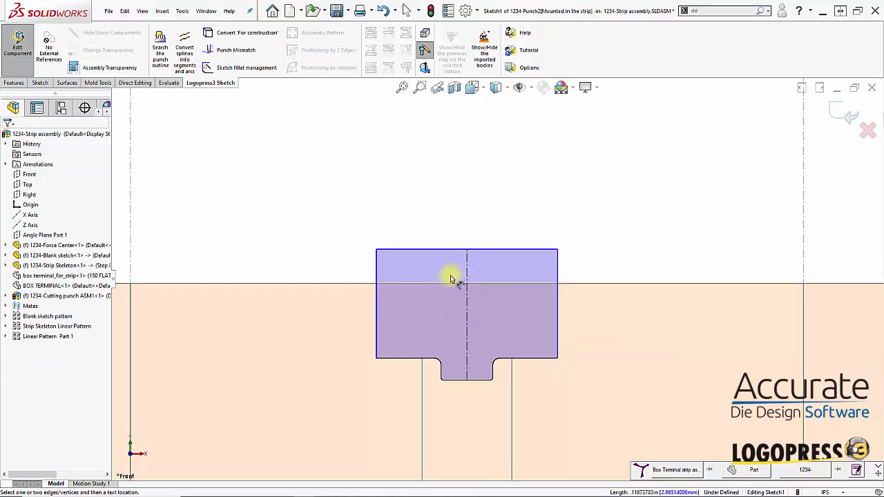
# Dimension the profile width to 0.125 in
pyautogui.click(378, 306)
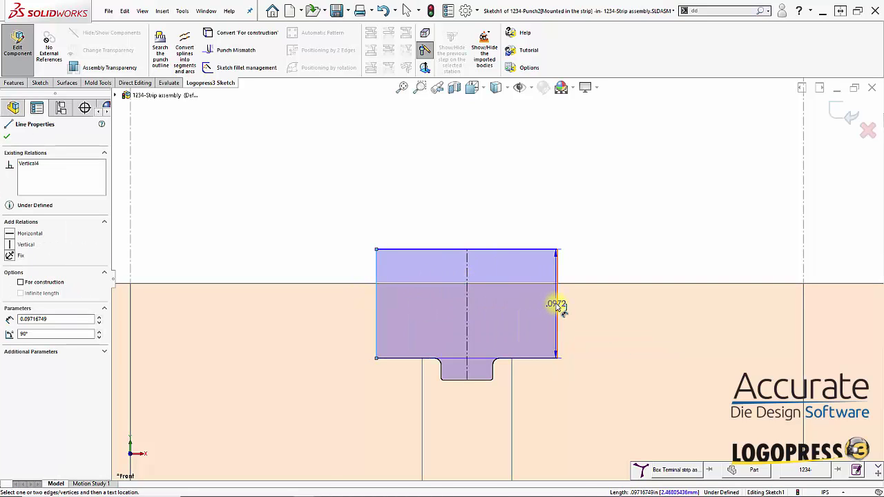
pyautogui.click(557, 306)
pyautogui.click(487, 307)
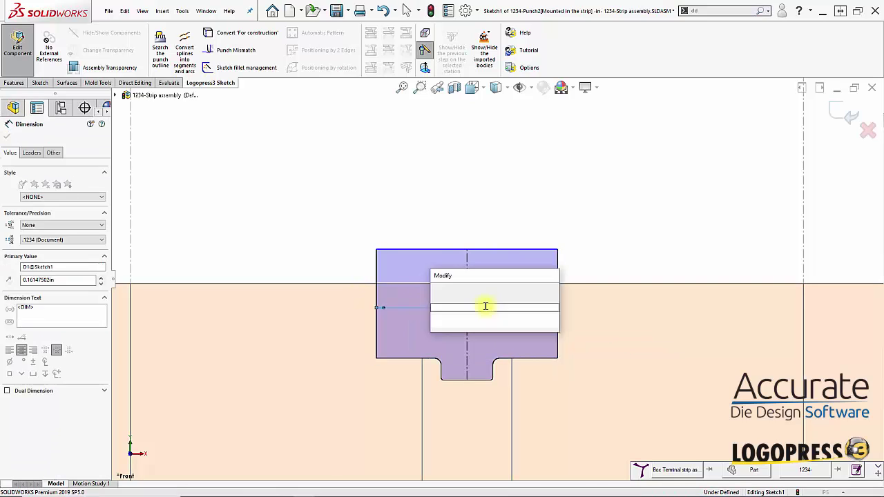
pyautogui.write('0.125')
pyautogui.press('Return')
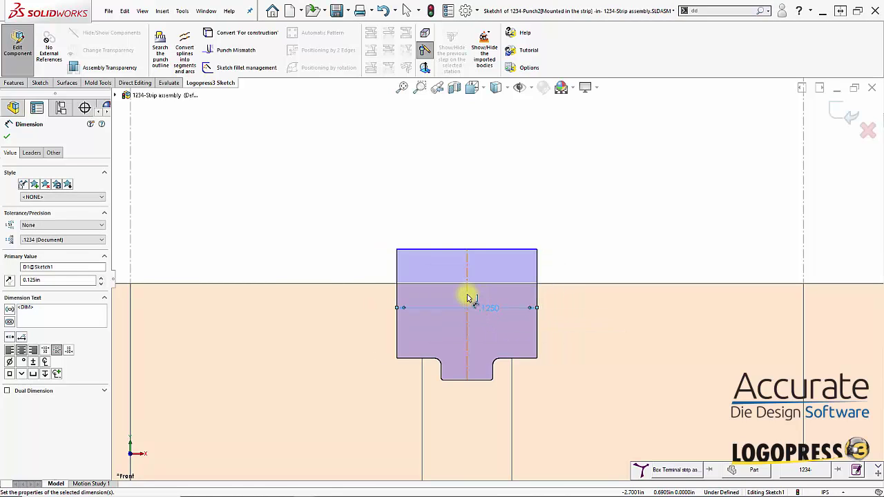
# Dimension the profile height to 0.25 in, correcting an initial 0.5
pyautogui.click(468, 295)
pyautogui.click(572, 325)
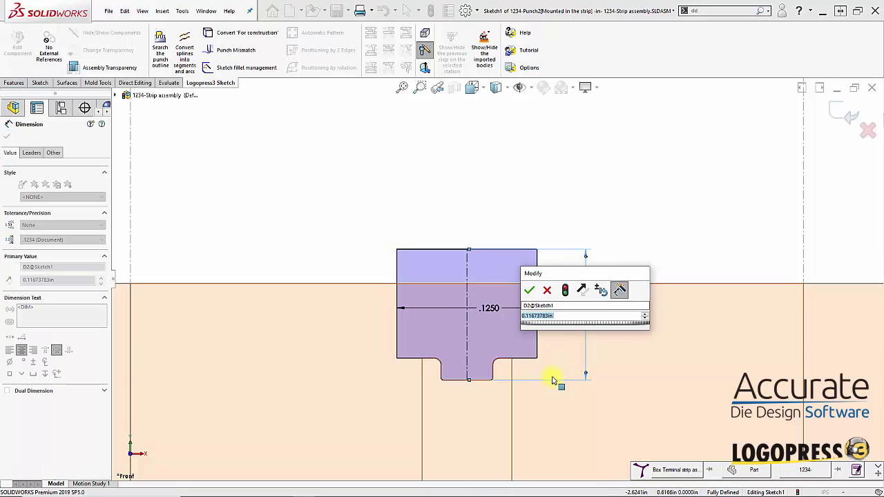
pyautogui.write('0.5')
pyautogui.press('Return')
pyautogui.scroll(3, 546, 345)
pyautogui.scroll(-3, 539, 168)
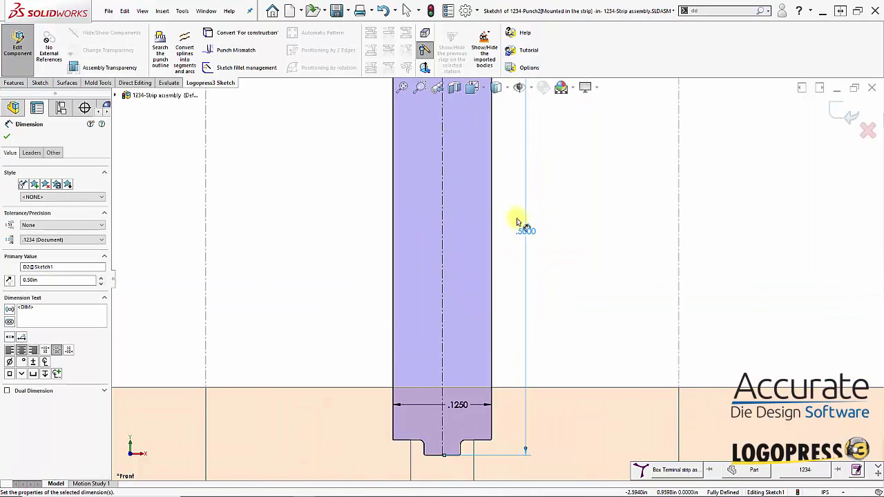
pyautogui.doubleClick(527, 234)
pyautogui.write('0.25')
pyautogui.press('Return')
# Zoom out around the profile and finish the punch sketch
pyautogui.scroll(3, 484, 366)
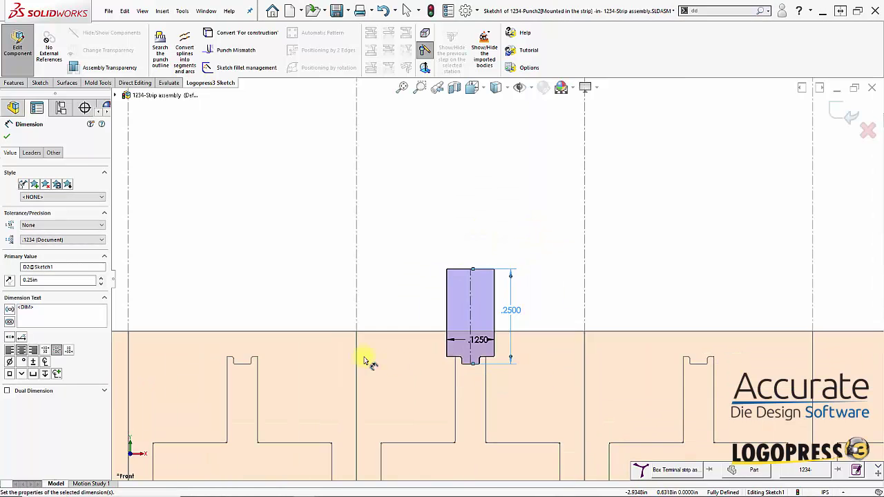
pyautogui.scroll(-2, 362, 352)
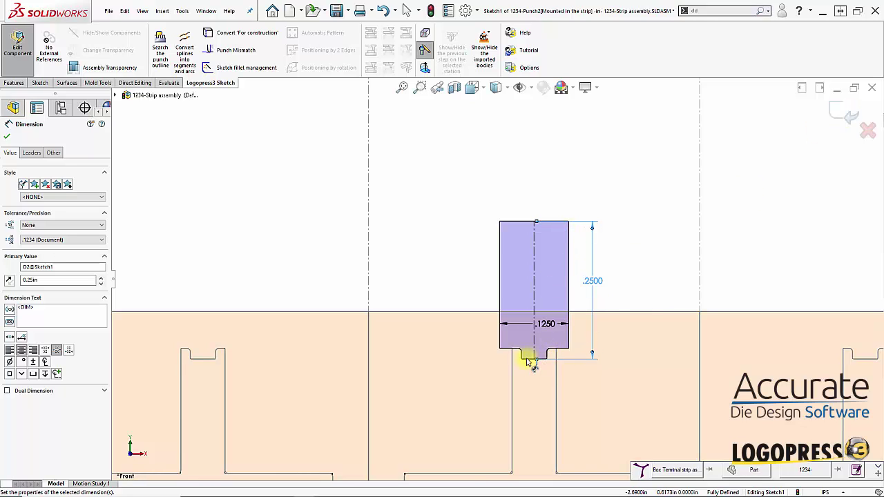
pyautogui.scroll(-3, 558, 354)
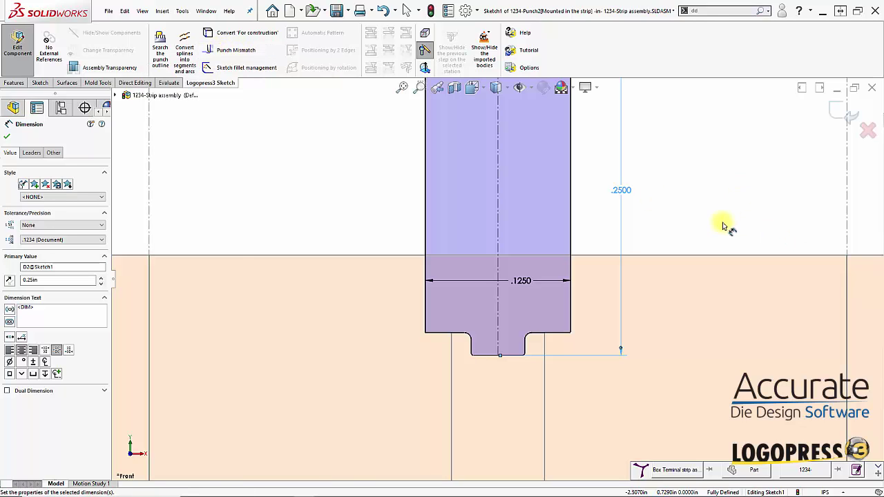
pyautogui.press('z')
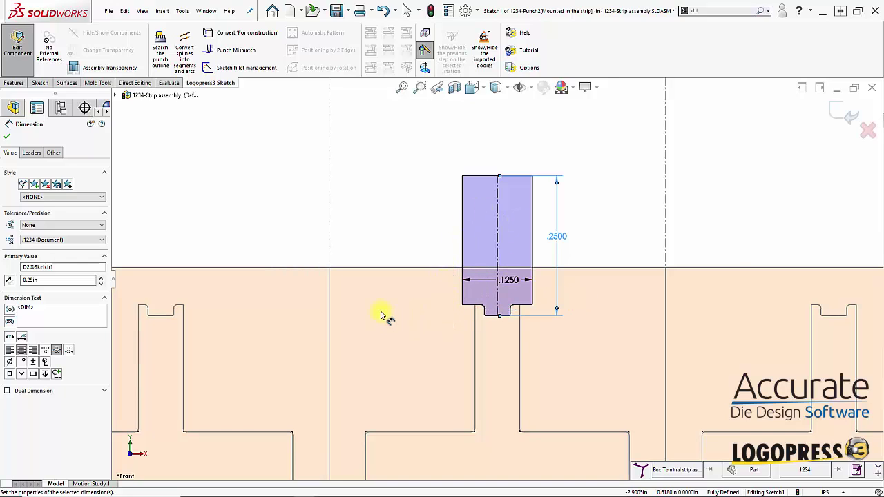
pyautogui.click(834, 114)
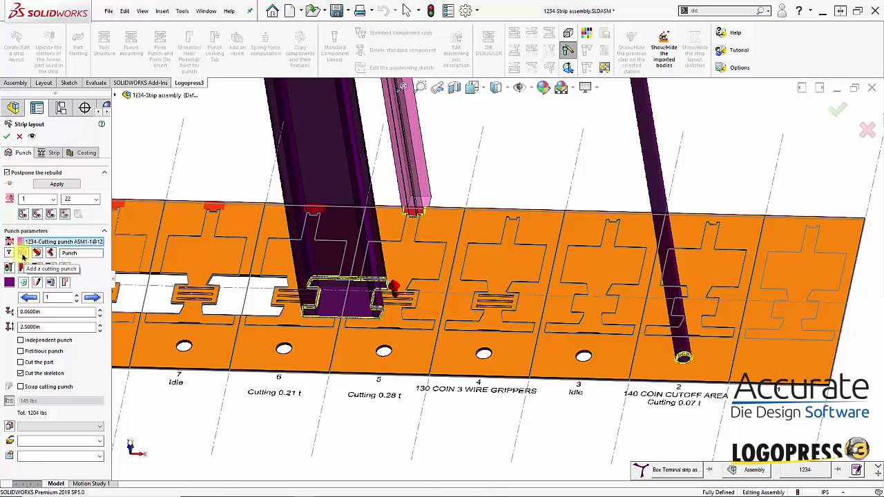
# Add a third cutting punch, 1234-Punch3, and open its Sketch1
pyautogui.click(20, 254)
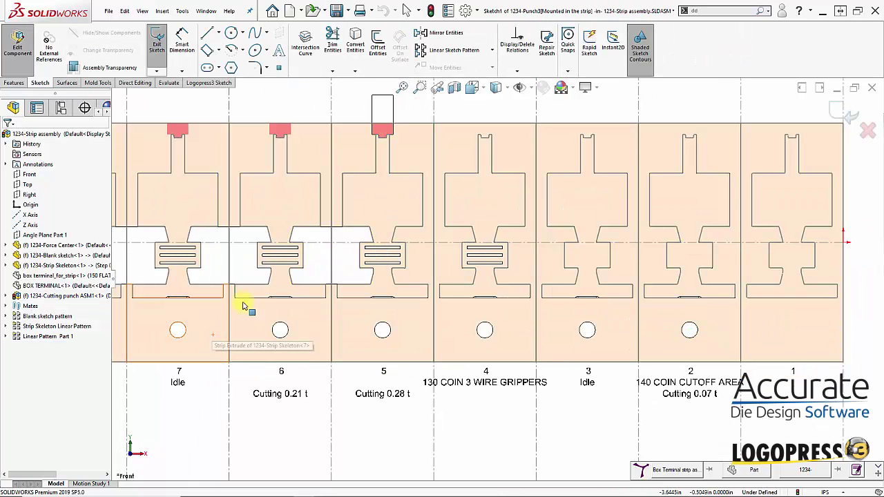
# In Front view, draw a corner rectangle spanning the necks of two neighbouring blanks
pyautogui.press('f')
pyautogui.scroll(-3, 414, 216)
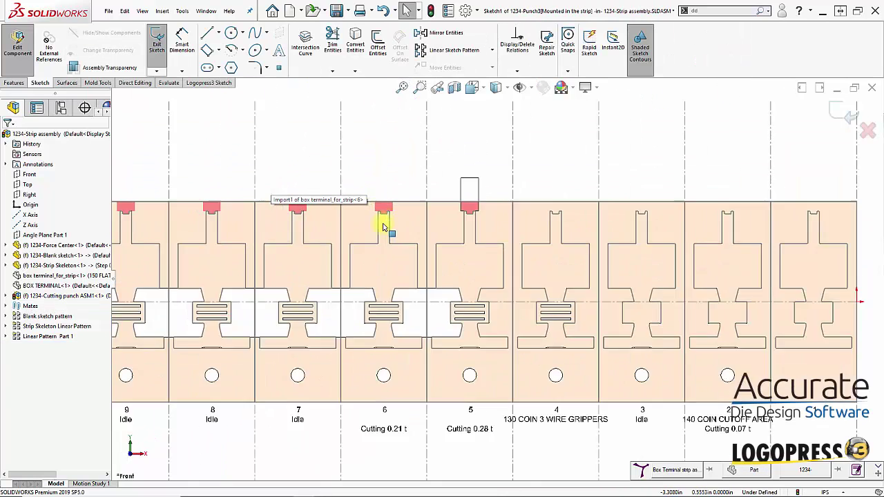
pyautogui.scroll(-2, 415, 196)
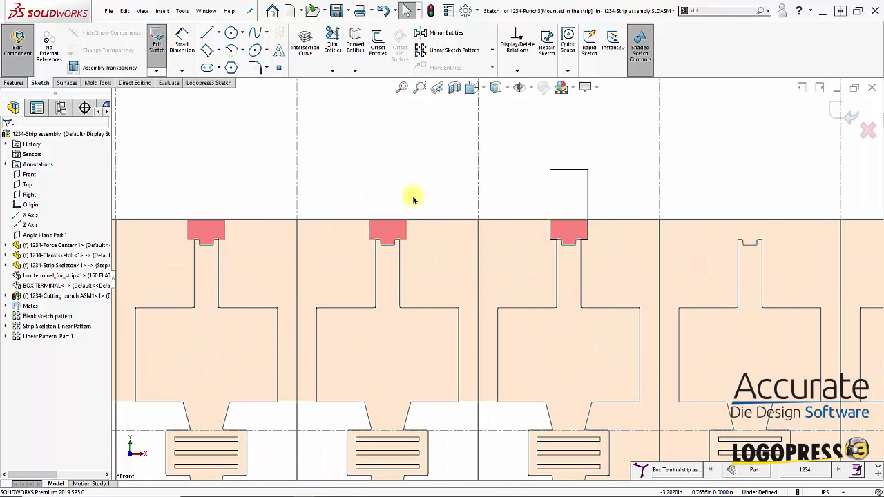
pyautogui.scroll(2, 278, 300)
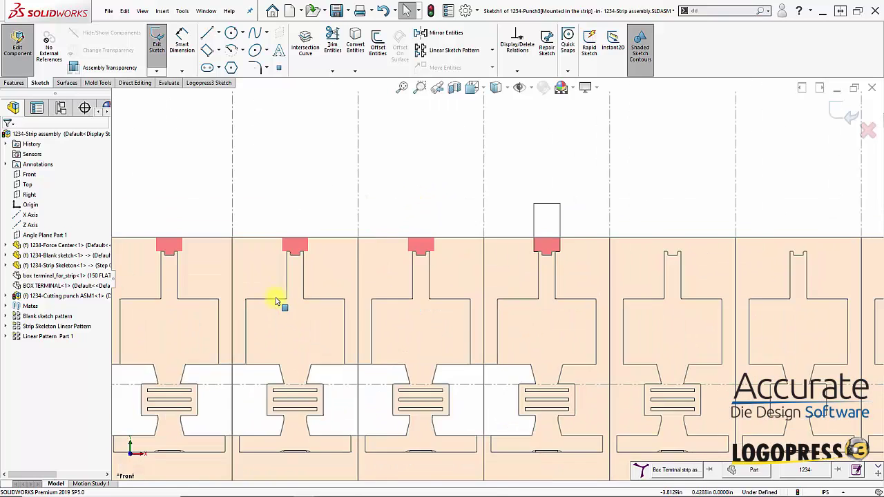
pyautogui.scroll(-2, 412, 253)
pyautogui.press('s')
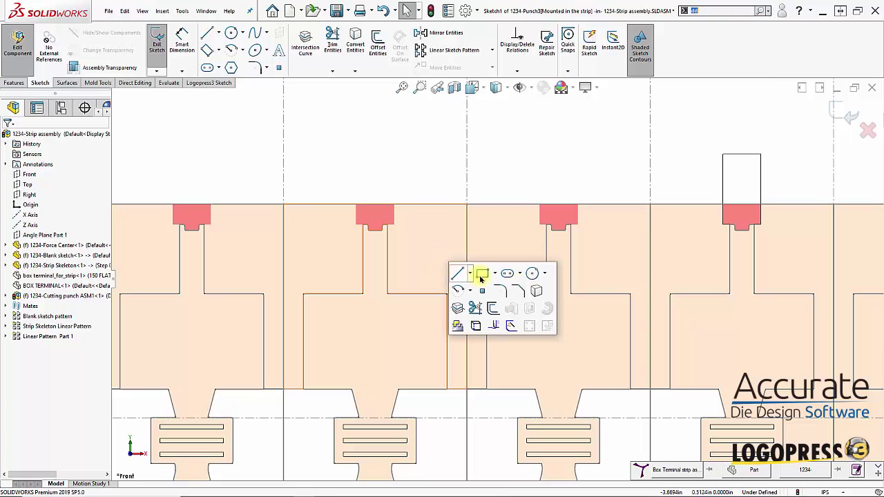
pyautogui.click(481, 274)
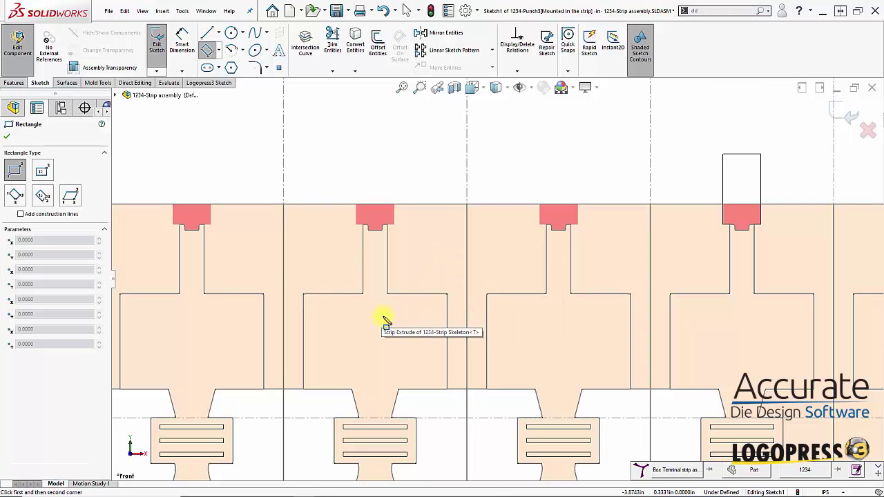
pyautogui.click(379, 261)
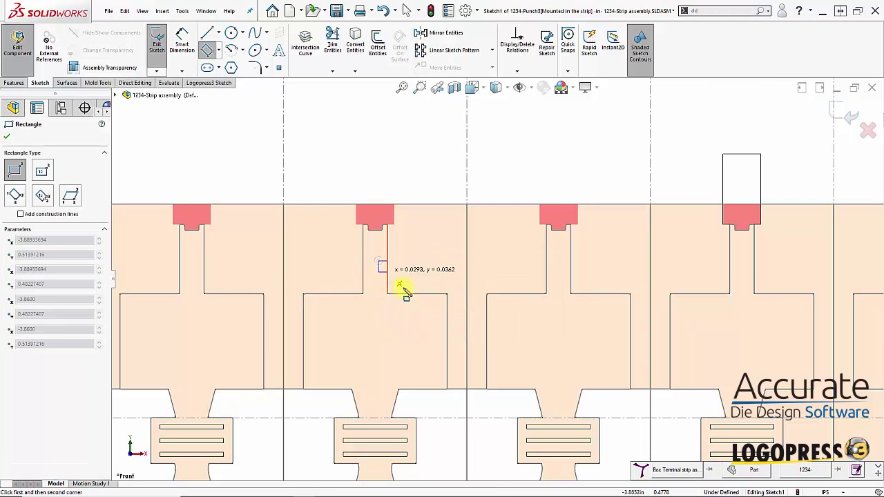
pyautogui.click(559, 347)
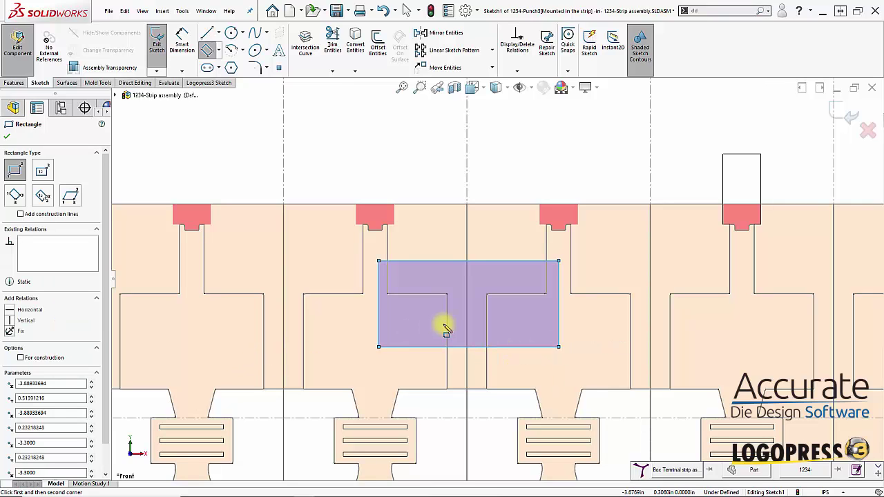
pyautogui.click(209, 82)
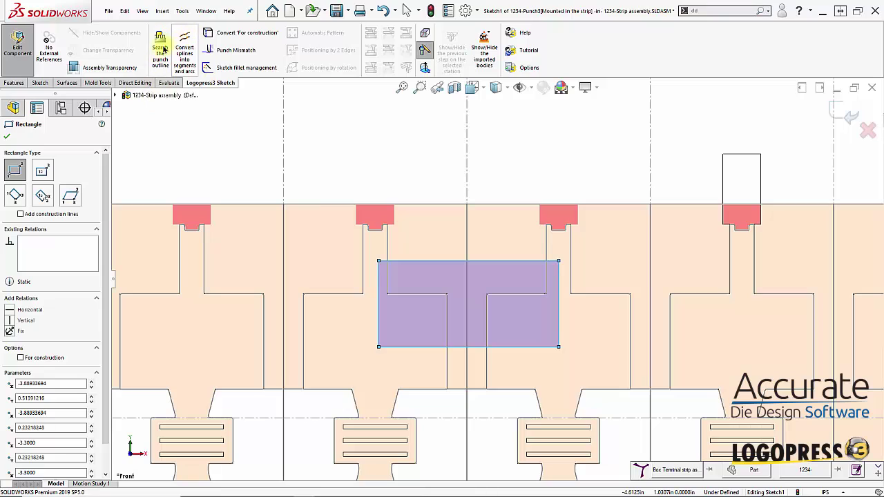
# Trace the punch outline from the rectangle and stretch its top and bottom edges outward
pyautogui.click(161, 49)
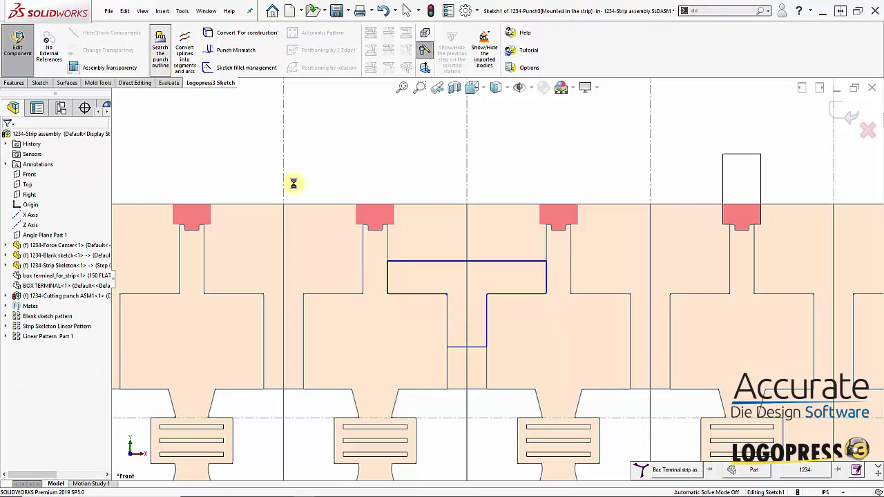
pyautogui.moveTo(453, 263); pyautogui.dragTo(448, 162)
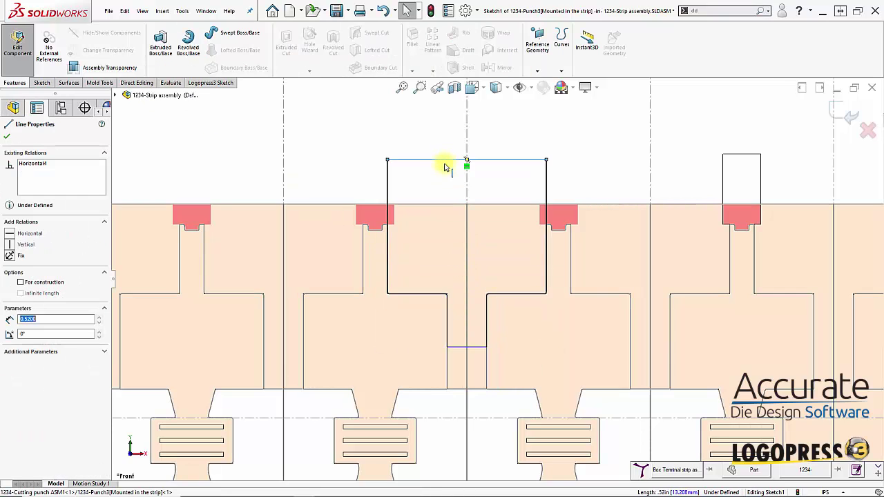
pyautogui.moveTo(472, 352); pyautogui.dragTo(480, 416)
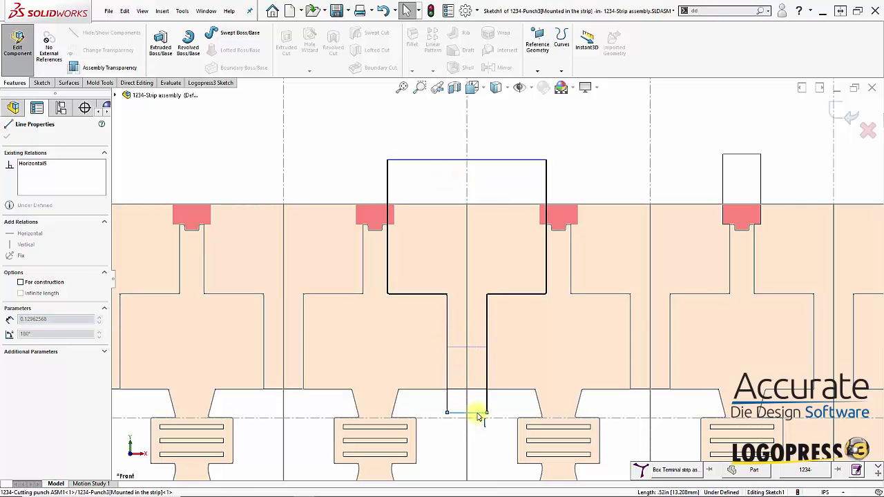
pyautogui.click(482, 406)
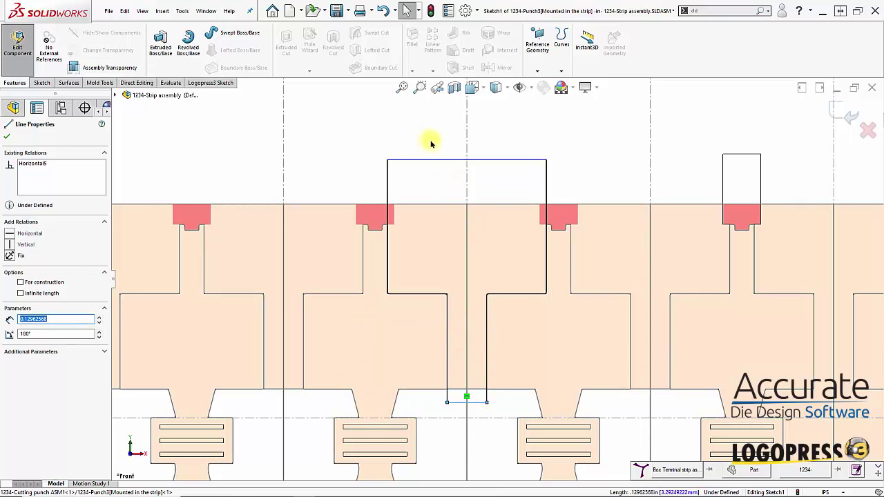
# Dimension the outline's height to 0.375 in, revised from 0.5
pyautogui.press('d')
pyautogui.click(503, 162)
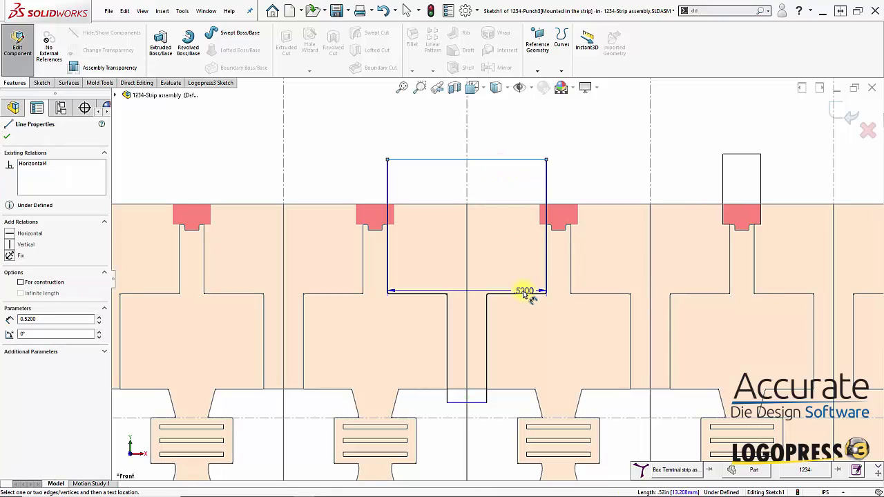
pyautogui.click(525, 292)
pyautogui.click(506, 228)
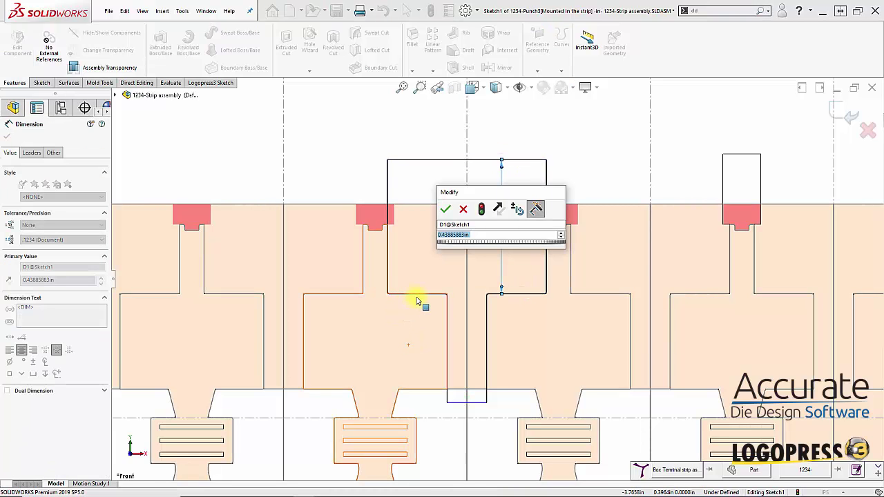
pyautogui.write('0.5')
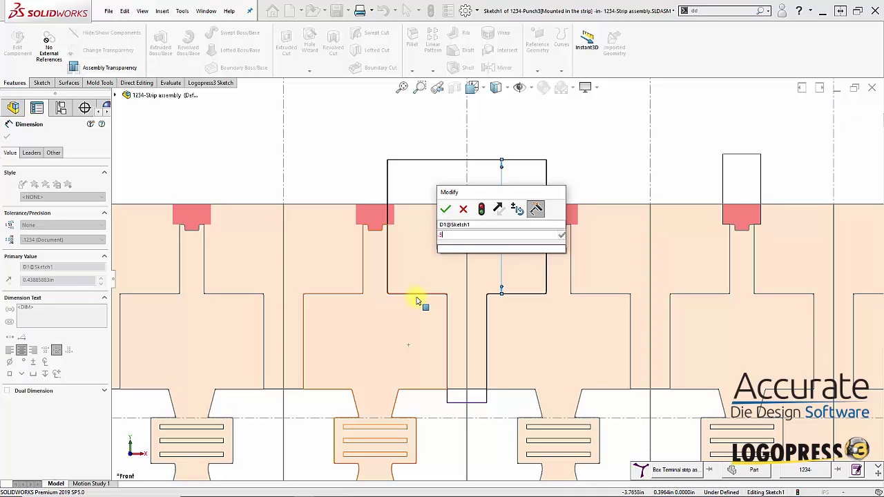
pyautogui.press('Return')
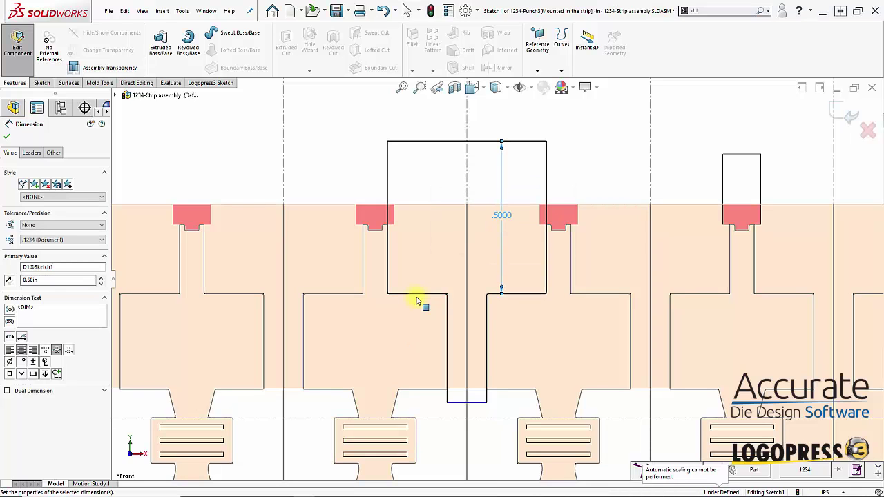
pyautogui.doubleClick(502, 215)
pyautogui.write('0.375')
pyautogui.click(448, 200)
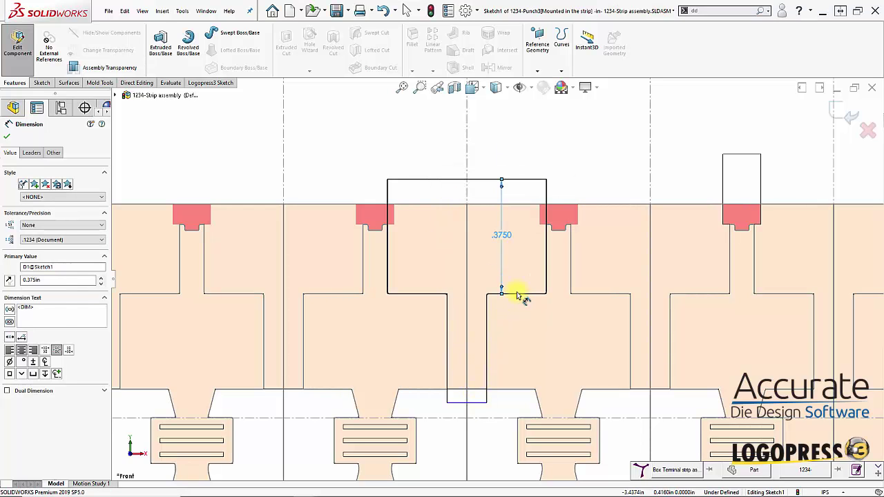
# Add the 0.35 in lower dimension and finish the Punch3 sketch
pyautogui.click(476, 403)
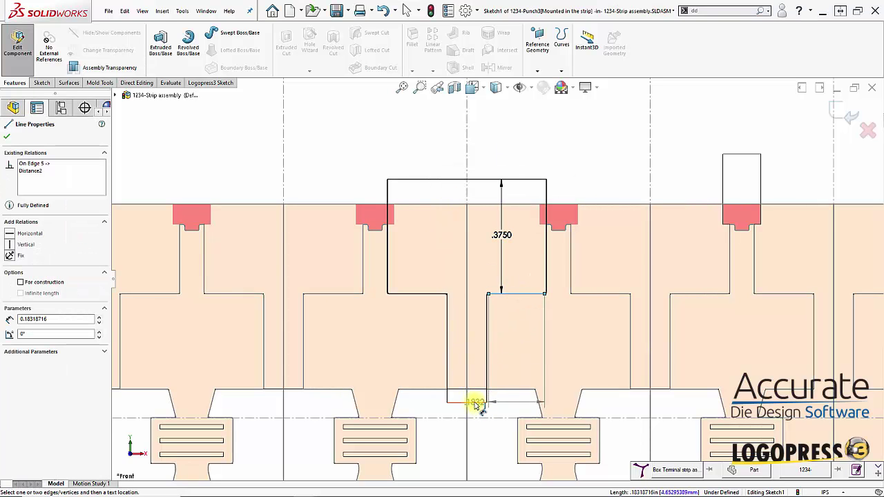
pyautogui.click(477, 403)
pyautogui.click(518, 353)
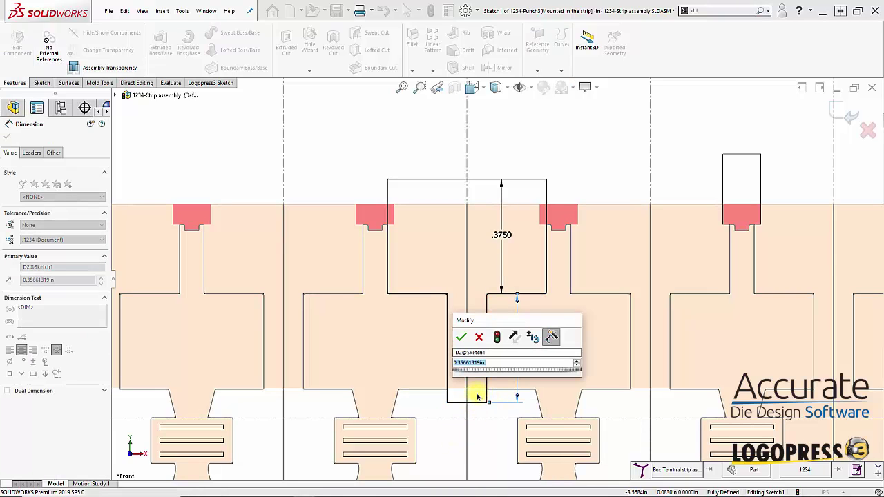
pyautogui.write('0.35')
pyautogui.press('Return')
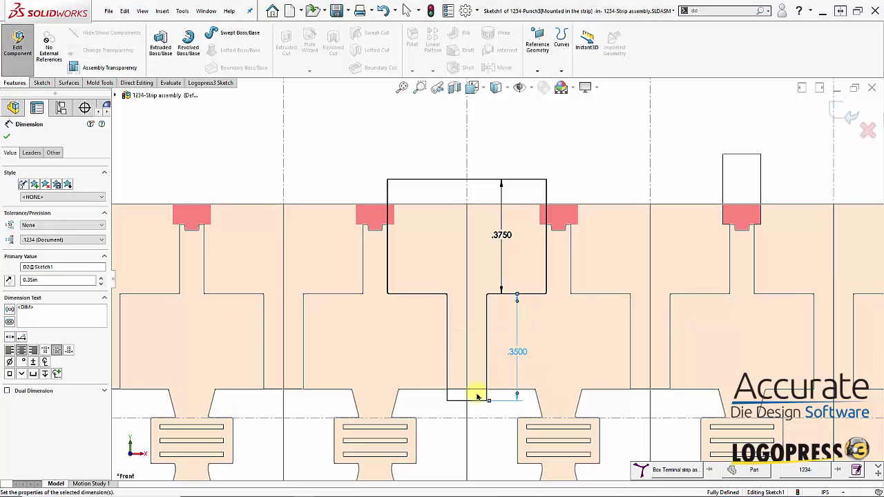
pyautogui.click(836, 112)
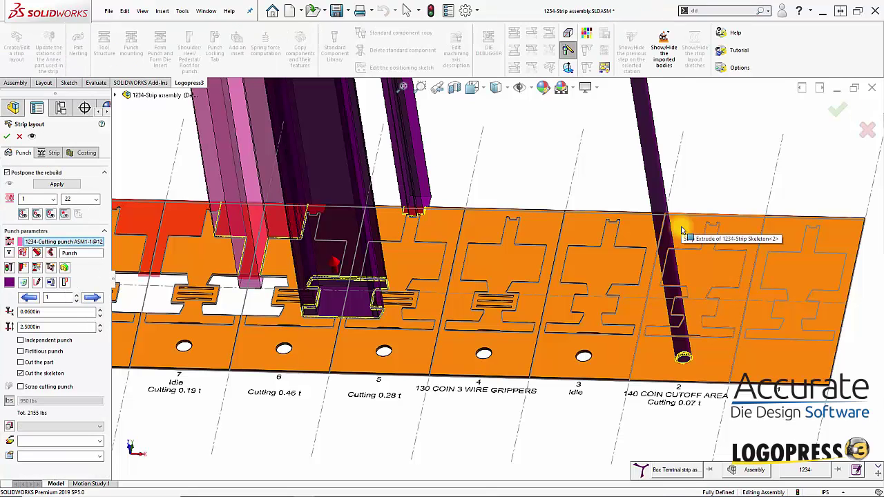
# Add a fourth cutting punch, 1234-Punch4, open its sketch, and zoom near stations 6 and 5
pyautogui.click(22, 254)
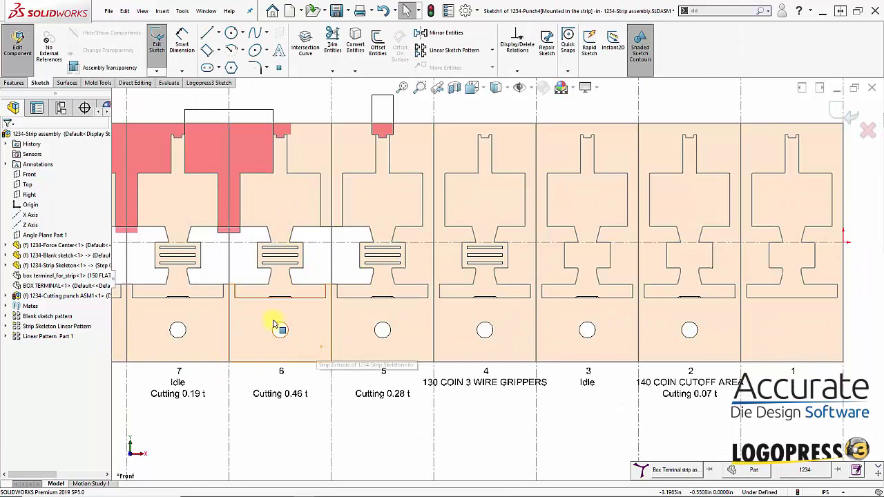
pyautogui.scroll(-5, 306, 325)
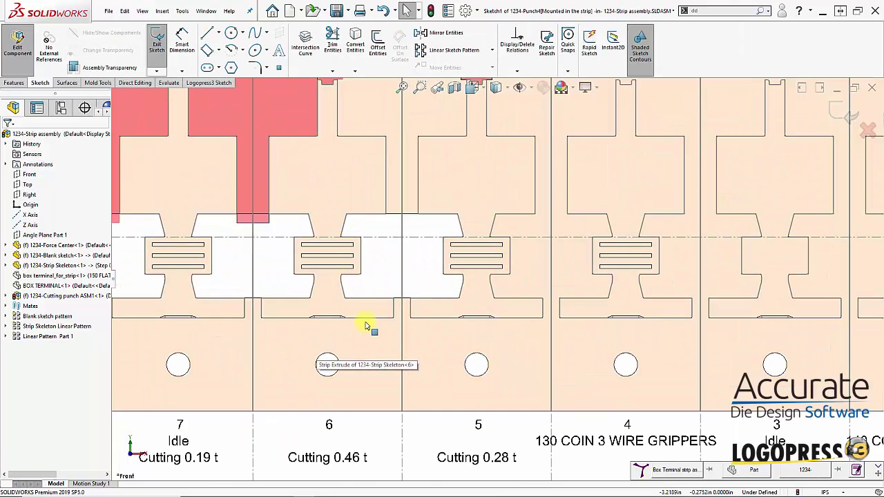
pyautogui.scroll(-2, 388, 338)
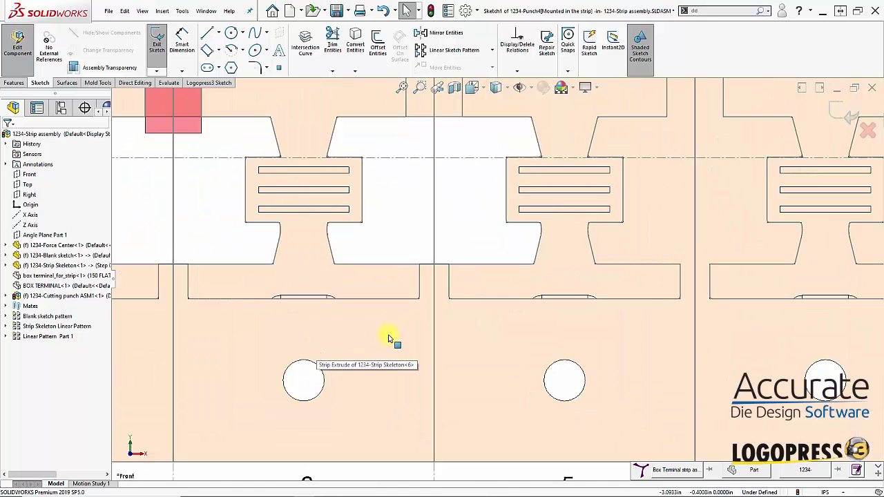
# Draw a rectangle from the blanks' lower edge spanning two neighbouring blanks
pyautogui.press('s')
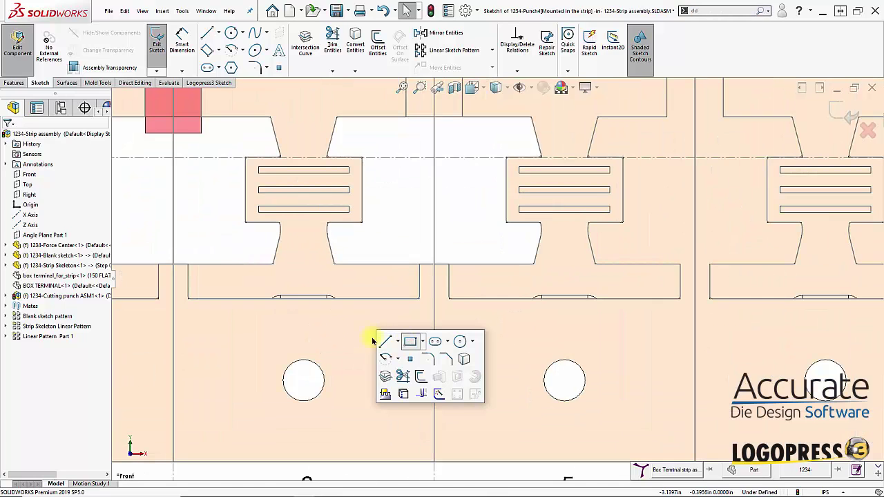
pyautogui.click(311, 330)
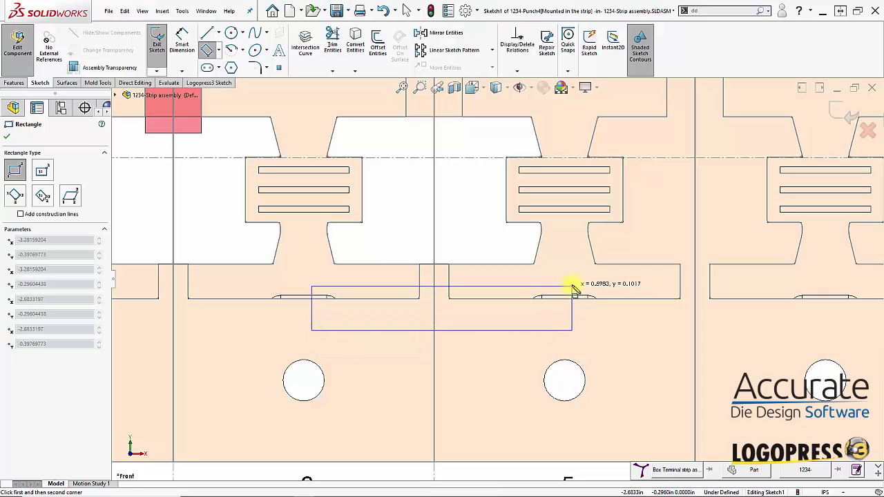
pyautogui.click(572, 282)
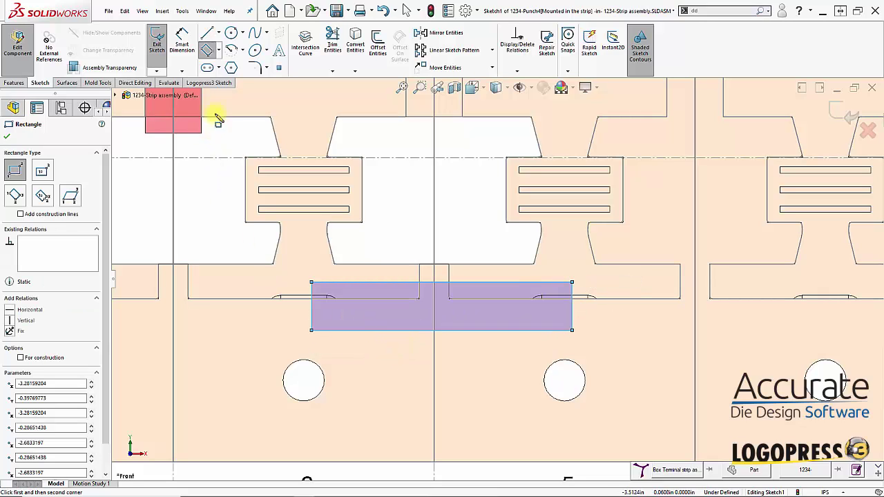
# Join the rectangle to the strip skeleton outline with Search the punch outline
pyautogui.click(209, 83)
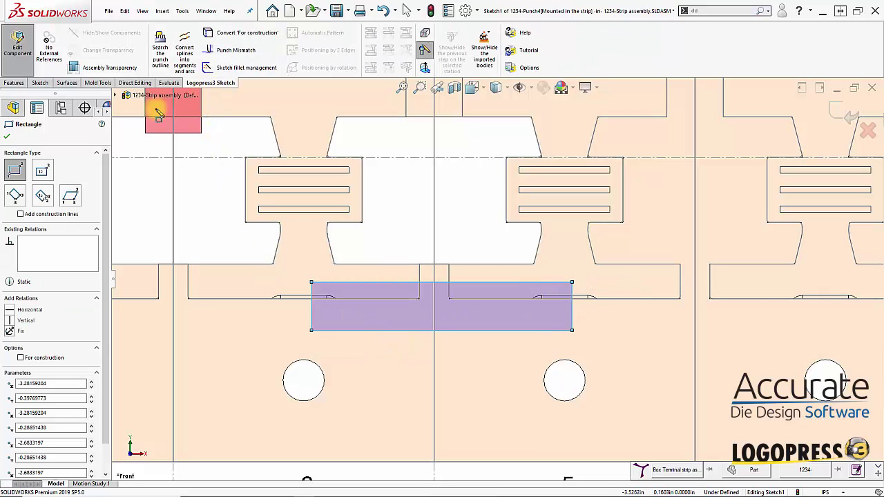
pyautogui.click(160, 41)
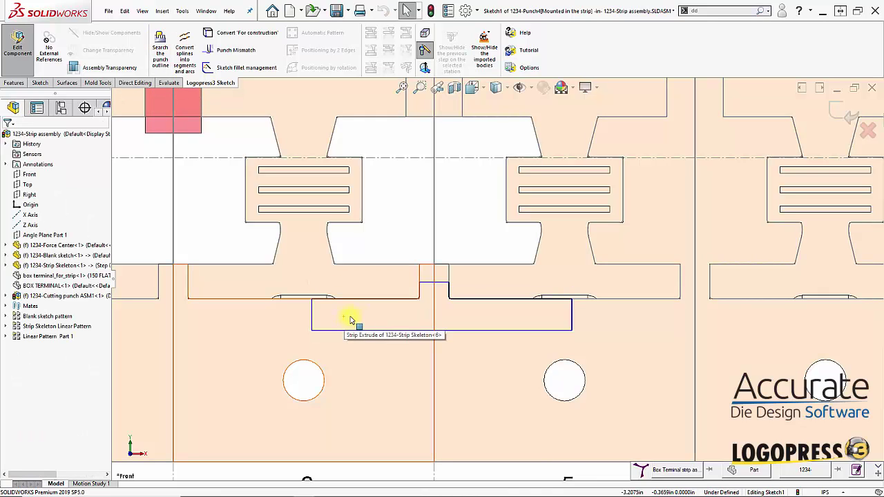
pyautogui.scroll(-2, 386, 305)
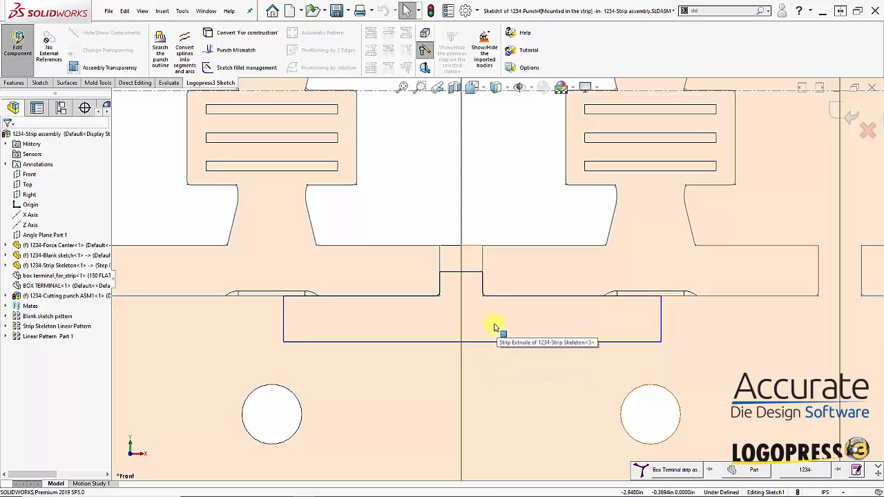
pyautogui.press('d')
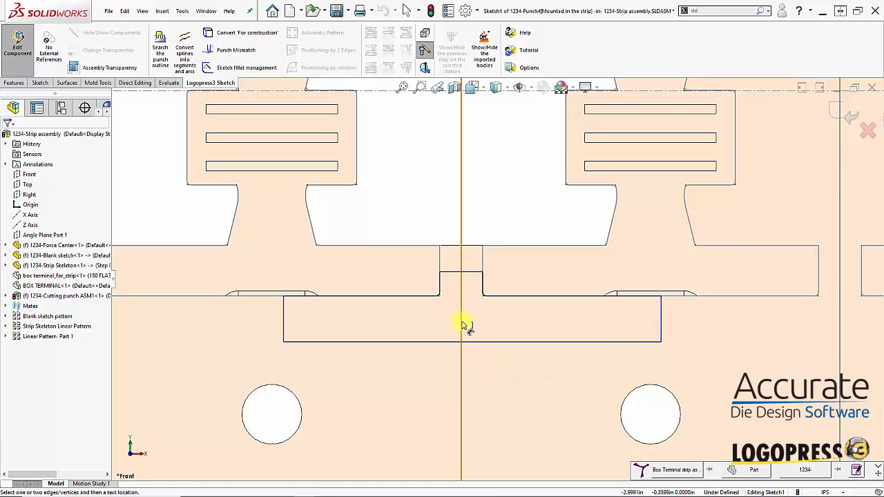
pyautogui.press('Escape')
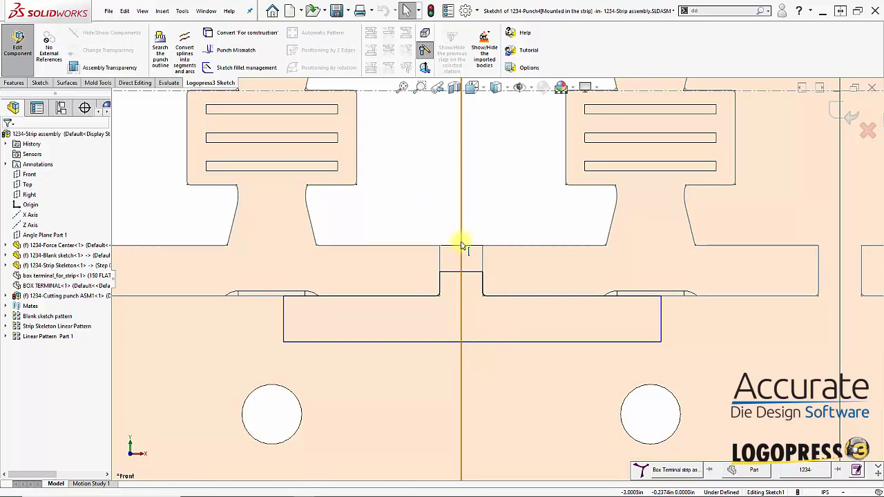
pyautogui.scroll(5, 486, 290)
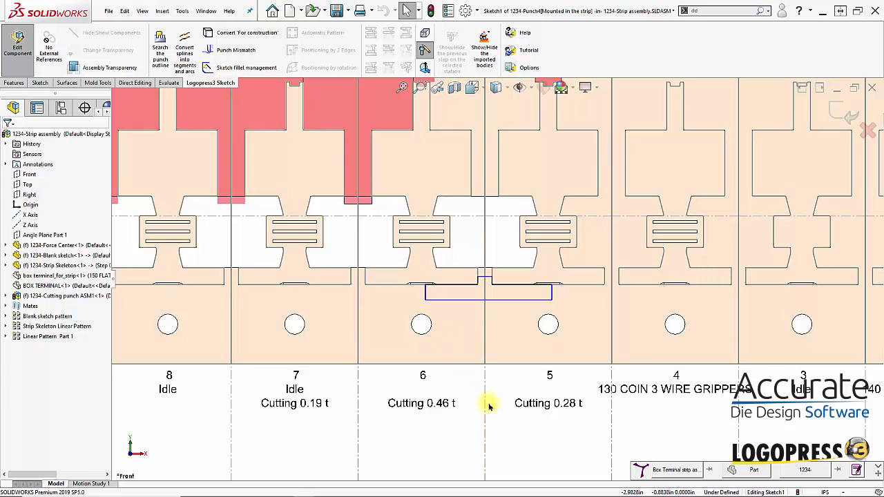
# Dimension both punch half-widths to 0.3 from the vertical centre line
pyautogui.click(484, 407)
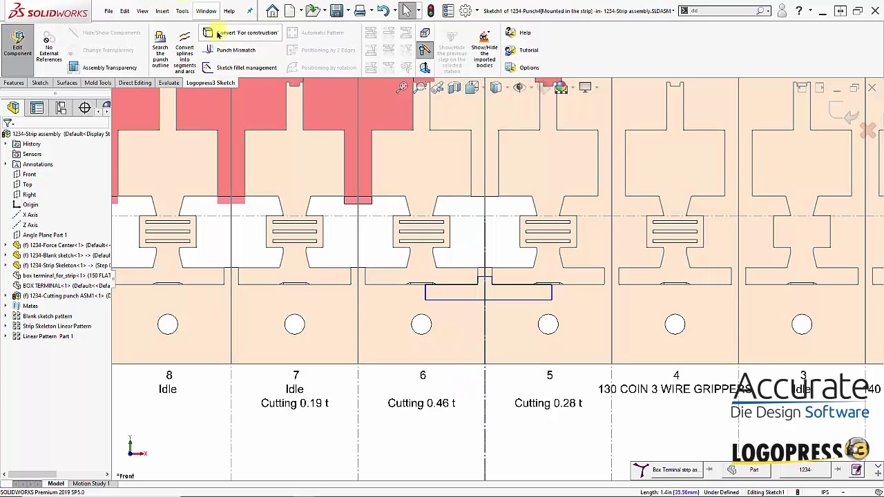
pyautogui.press('d')
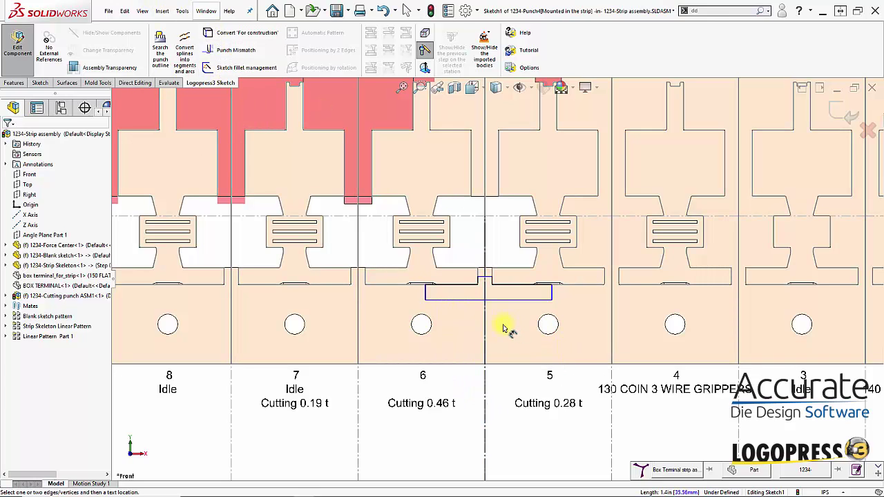
pyautogui.scroll(-4, 508, 333)
pyautogui.click(465, 423)
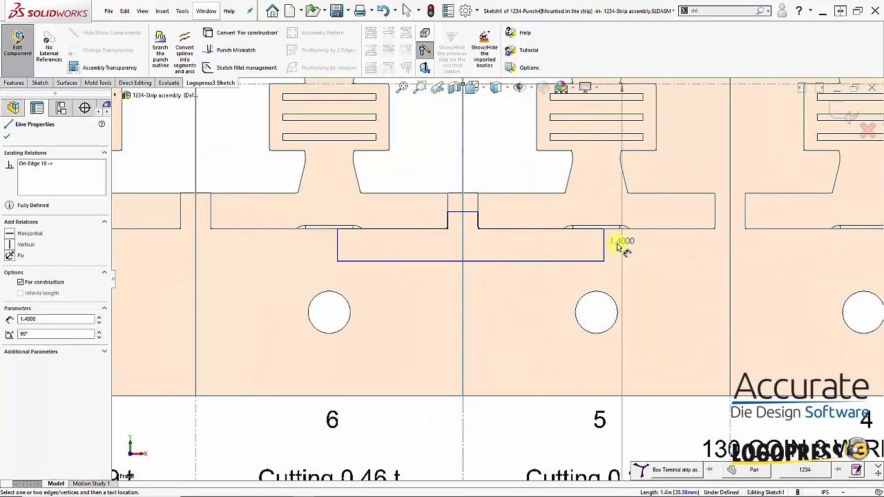
pyautogui.click(604, 246)
pyautogui.click(544, 242)
pyautogui.write('0.3')
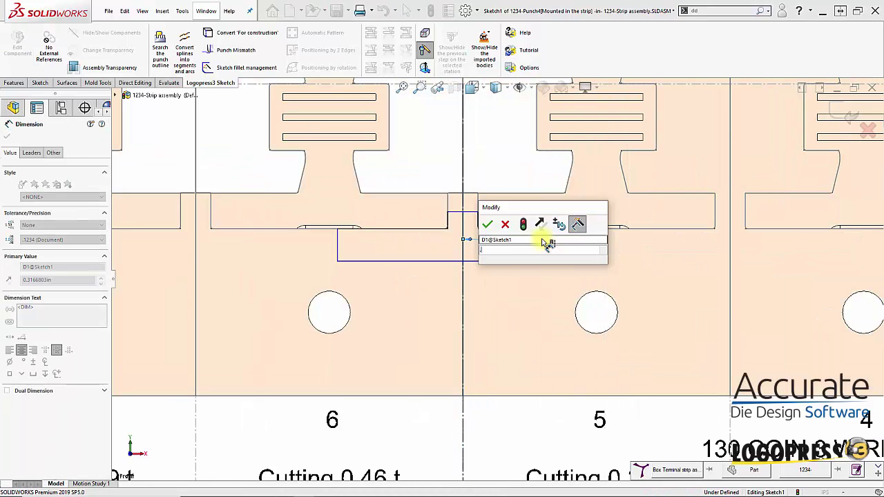
pyautogui.press('Return')
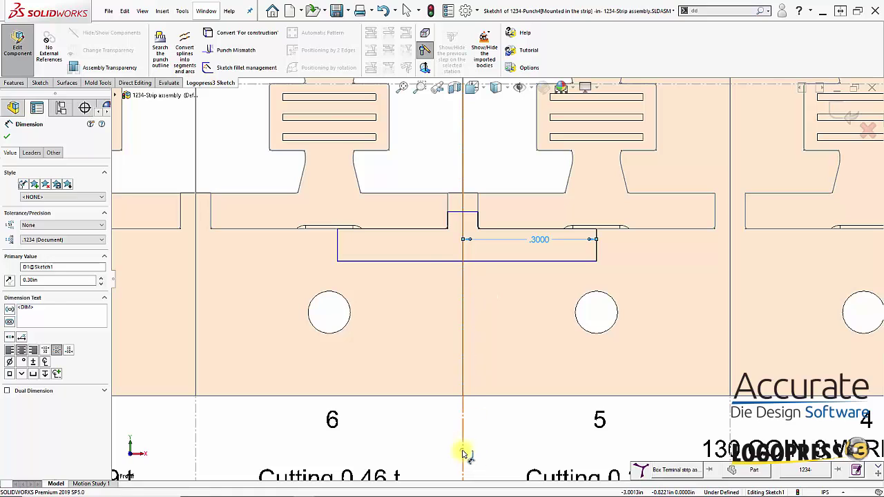
pyautogui.click(337, 250)
pyautogui.click(463, 252)
pyautogui.click(385, 240)
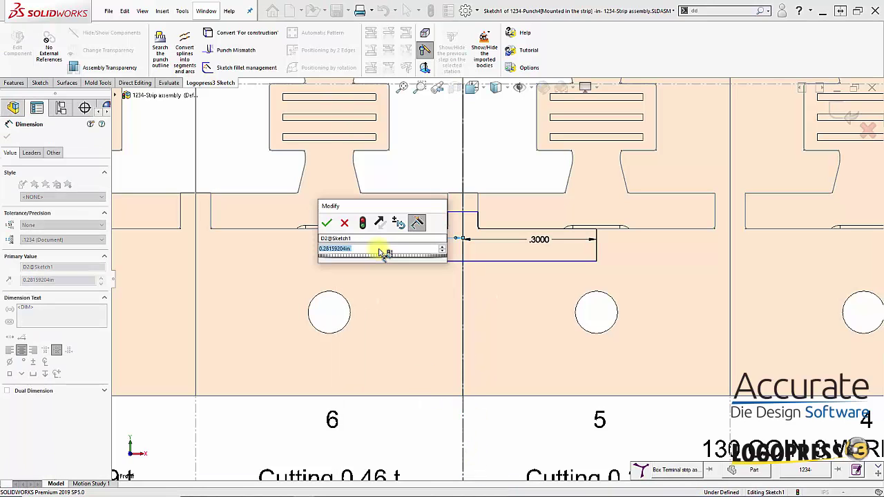
pyautogui.press('Return')
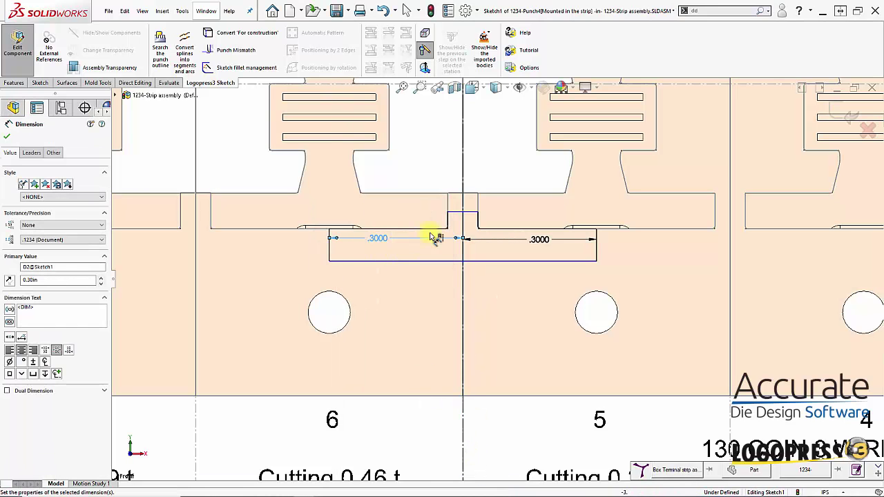
pyautogui.scroll(-3, 468, 204)
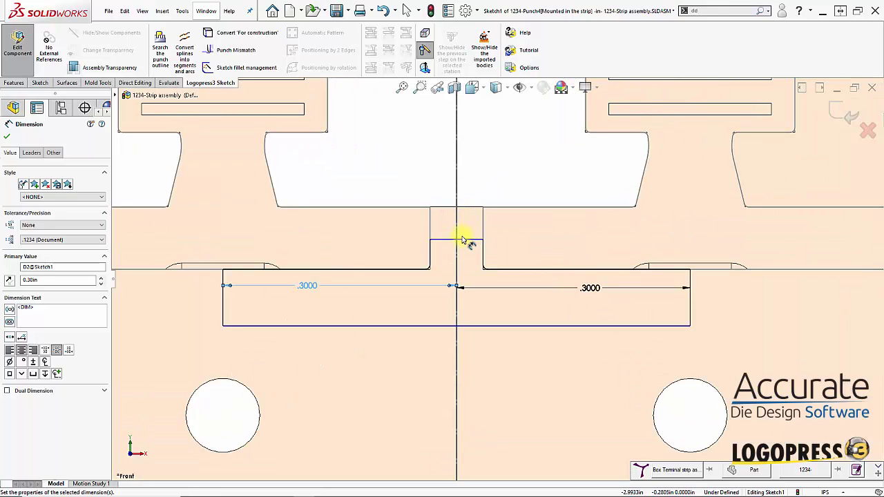
pyautogui.press('Escape')
# Raise the notch top to the strip edge and set the punch rectangle height to 0.075
pyautogui.moveTo(465, 241); pyautogui.dragTo(475, 189)
pyautogui.press('d')
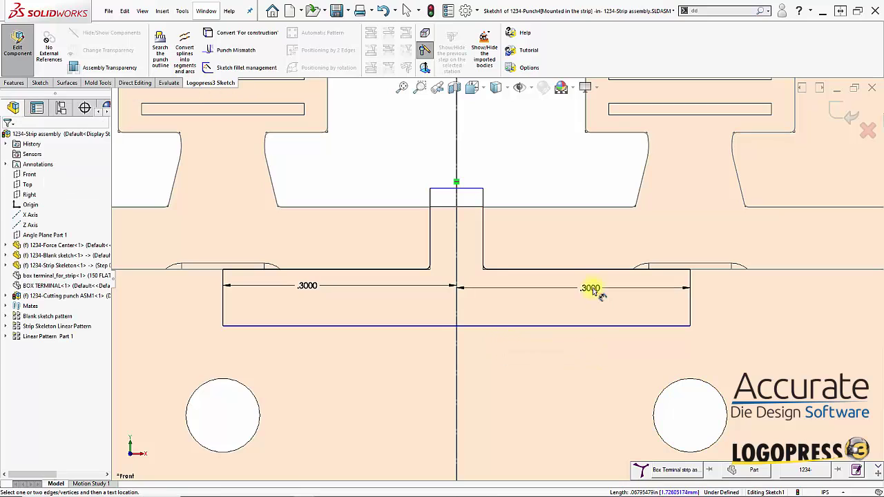
pyautogui.click(592, 273)
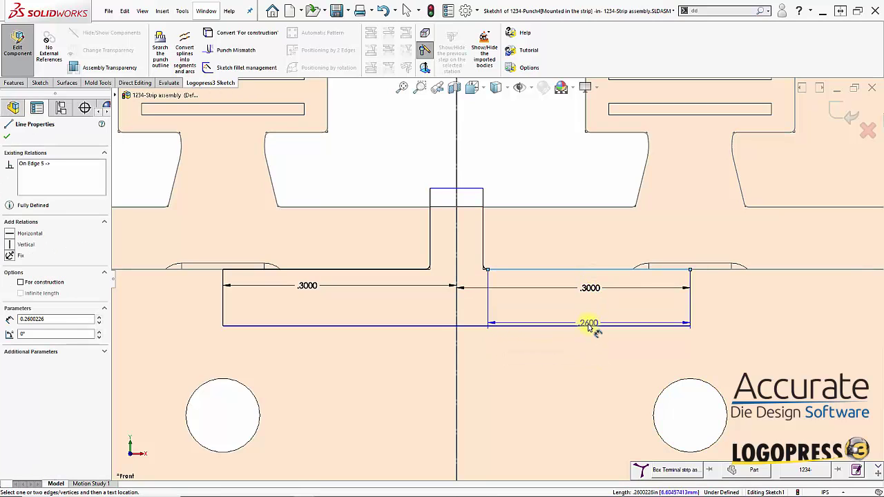
pyautogui.click(588, 325)
pyautogui.click(715, 306)
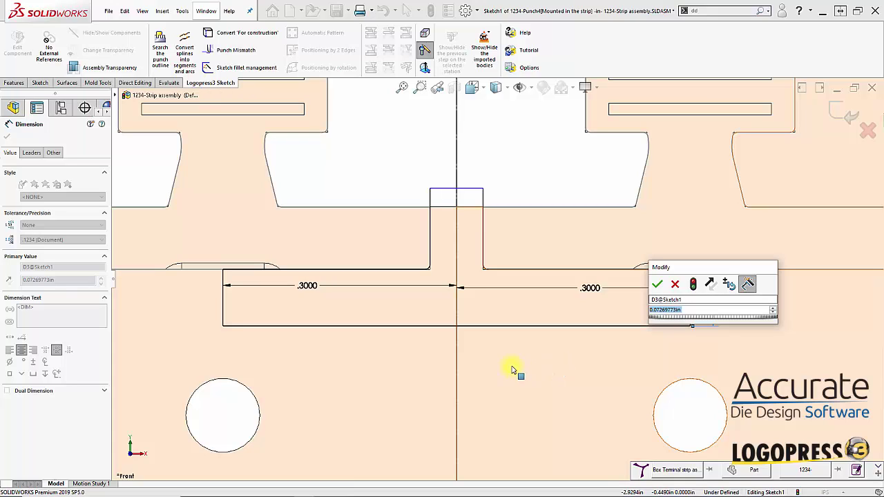
pyautogui.write('.')
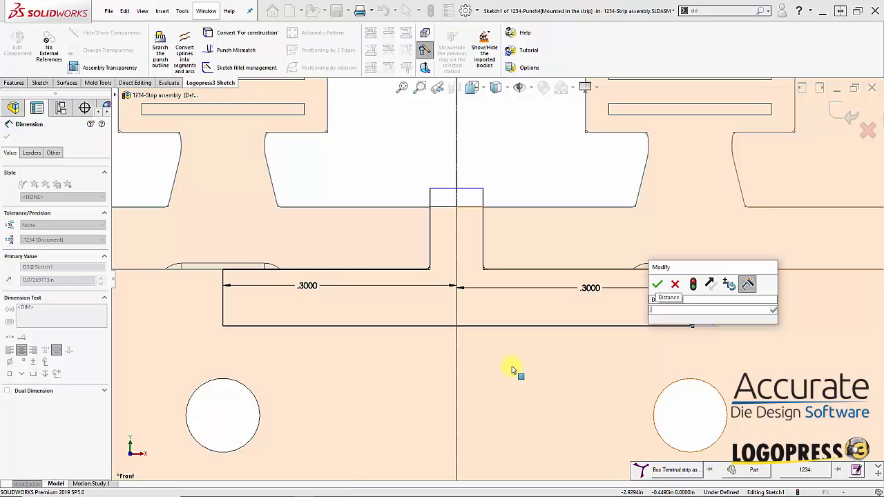
pyautogui.write('075')
pyautogui.press('Return')
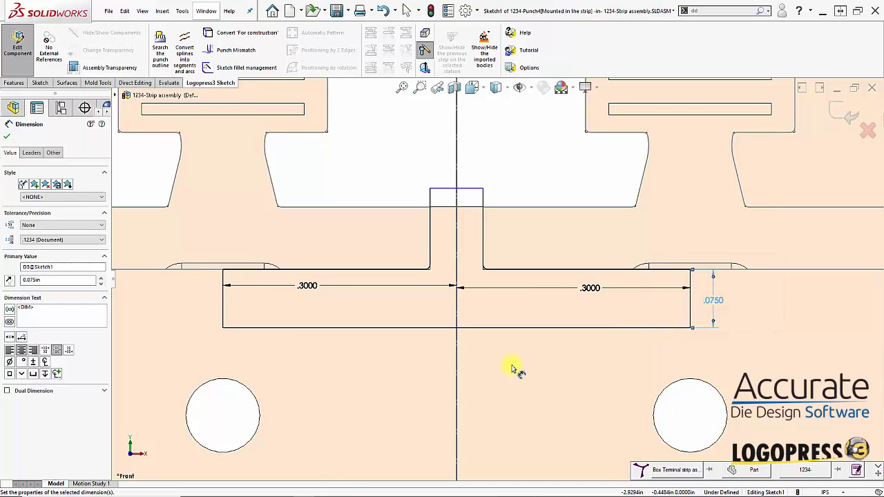
pyautogui.scroll(4, 339, 318)
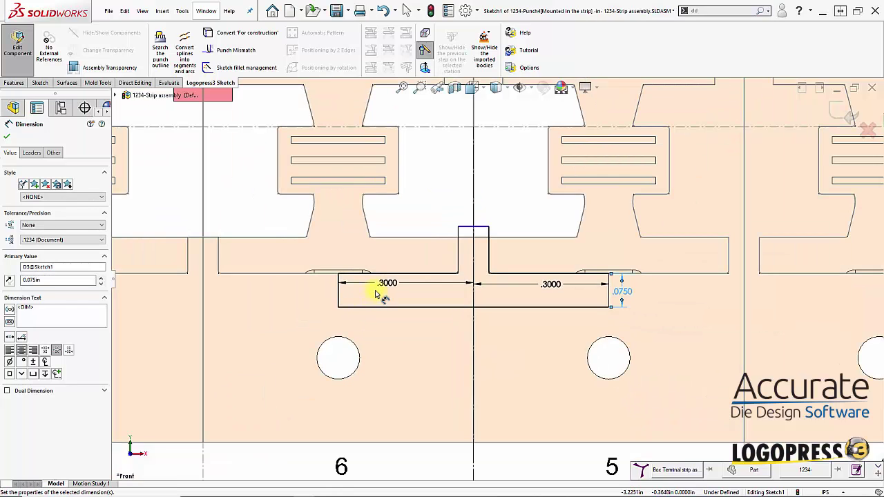
# Set the distance from notch top to bottom edge to 0.2
pyautogui.click(461, 302)
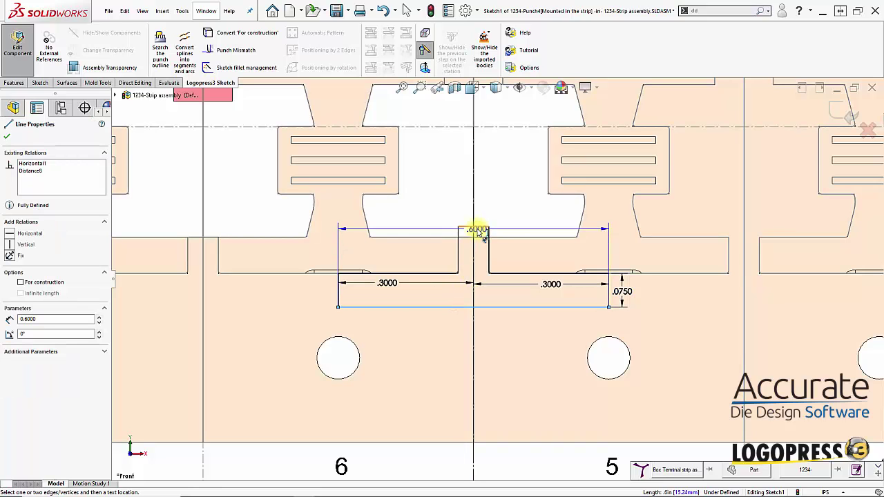
pyautogui.click(458, 227)
pyautogui.click(453, 295)
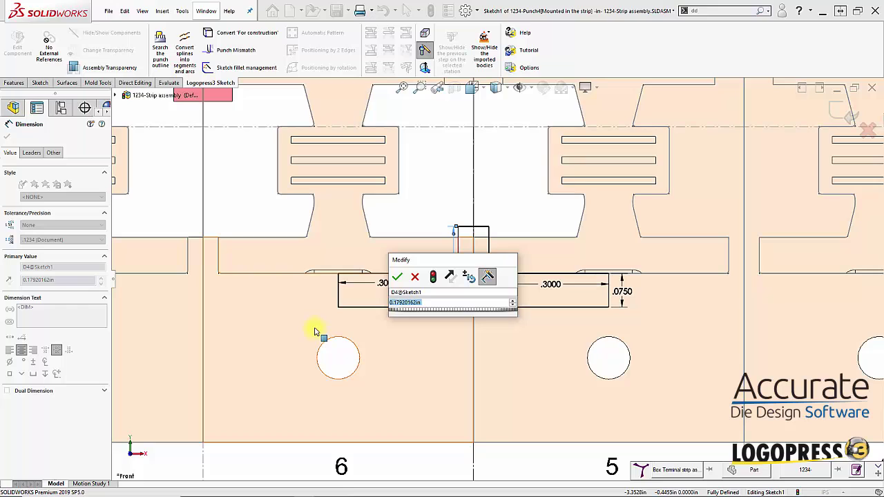
pyautogui.press('BackSpace')
pyautogui.write('.2')
pyautogui.press('Return')
# Exit the 1234-Punch4 sketch and move that punch back one station with the Strip layout left arrow
pyautogui.click(837, 112)
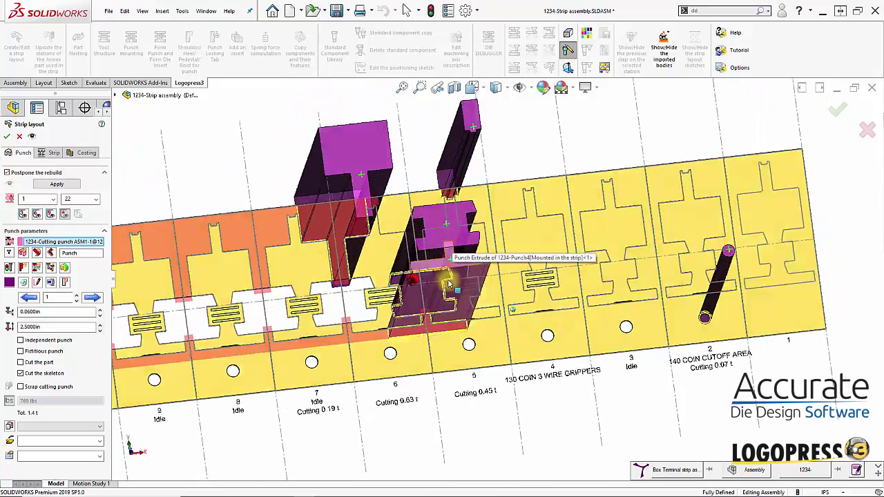
pyautogui.scroll(-5, 445, 300)
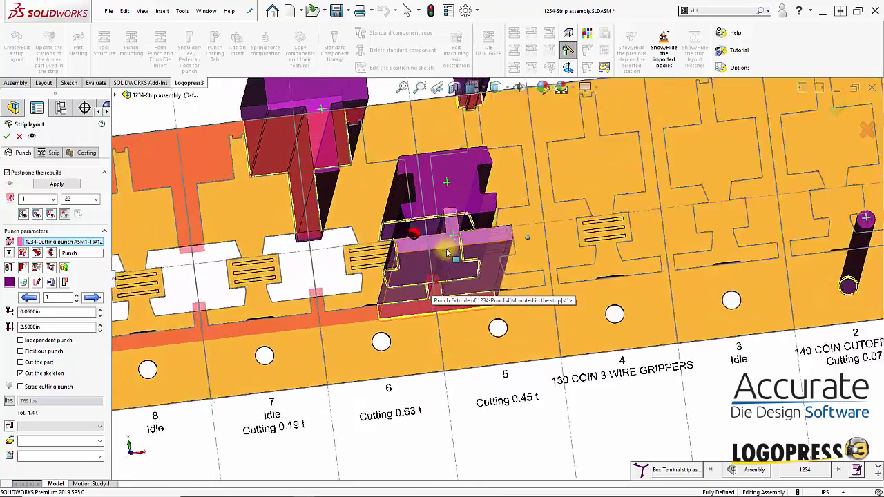
pyautogui.moveTo(411, 261)
pyautogui.mouseDown(button='middle')
pyautogui.moveTo(310, 300)
pyautogui.moveTo(420, 253)
pyautogui.mouseUp(button='middle')
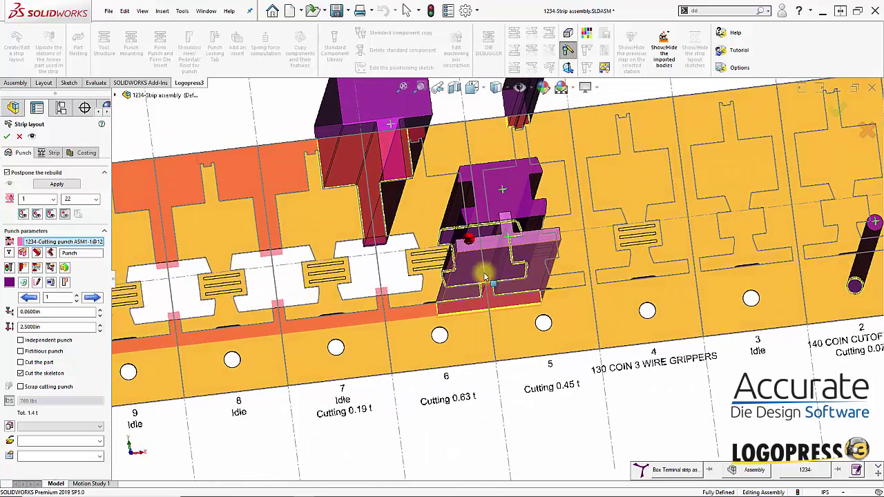
pyautogui.click(30, 297)
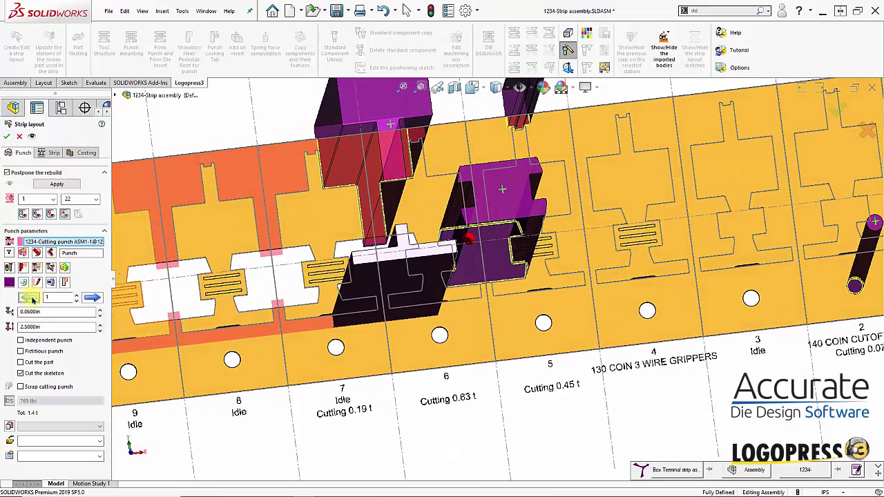
pyautogui.moveTo(374, 346); pyautogui.dragTo(454, 275, button='middle')
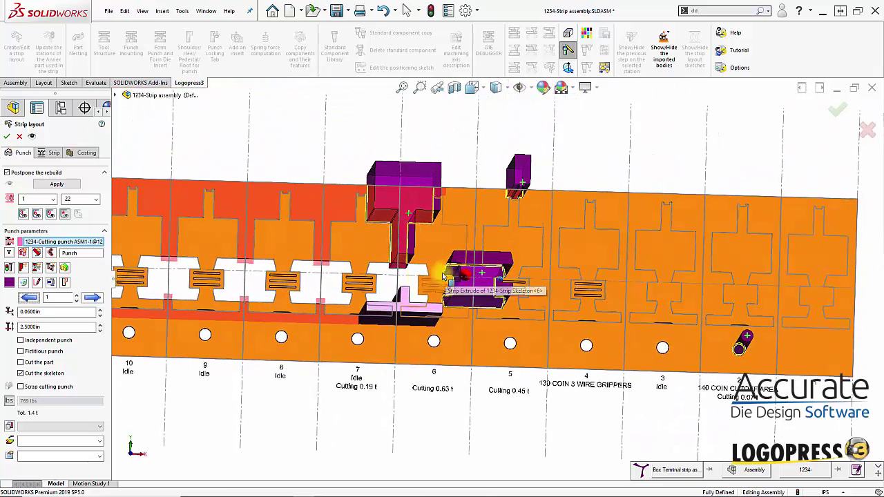
# Apply the Strip layout change so Logopress3 rebuilds 1234-Punch4 at its new station
pyautogui.click(56, 184)
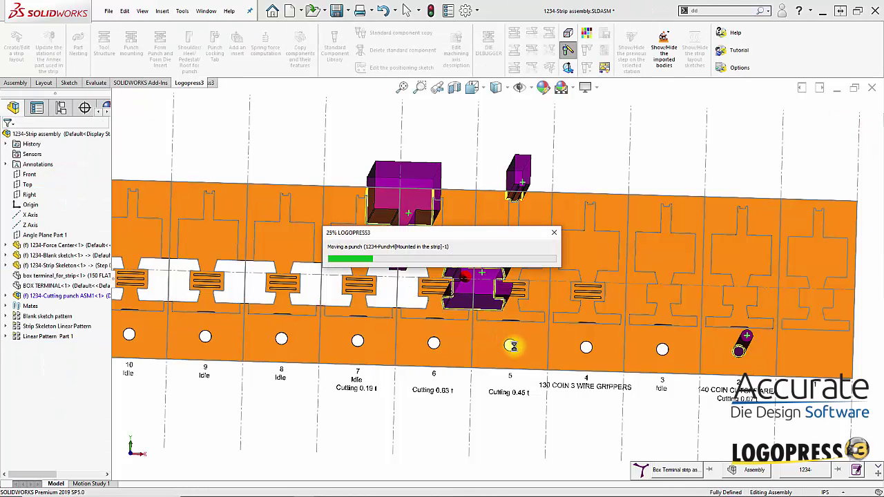